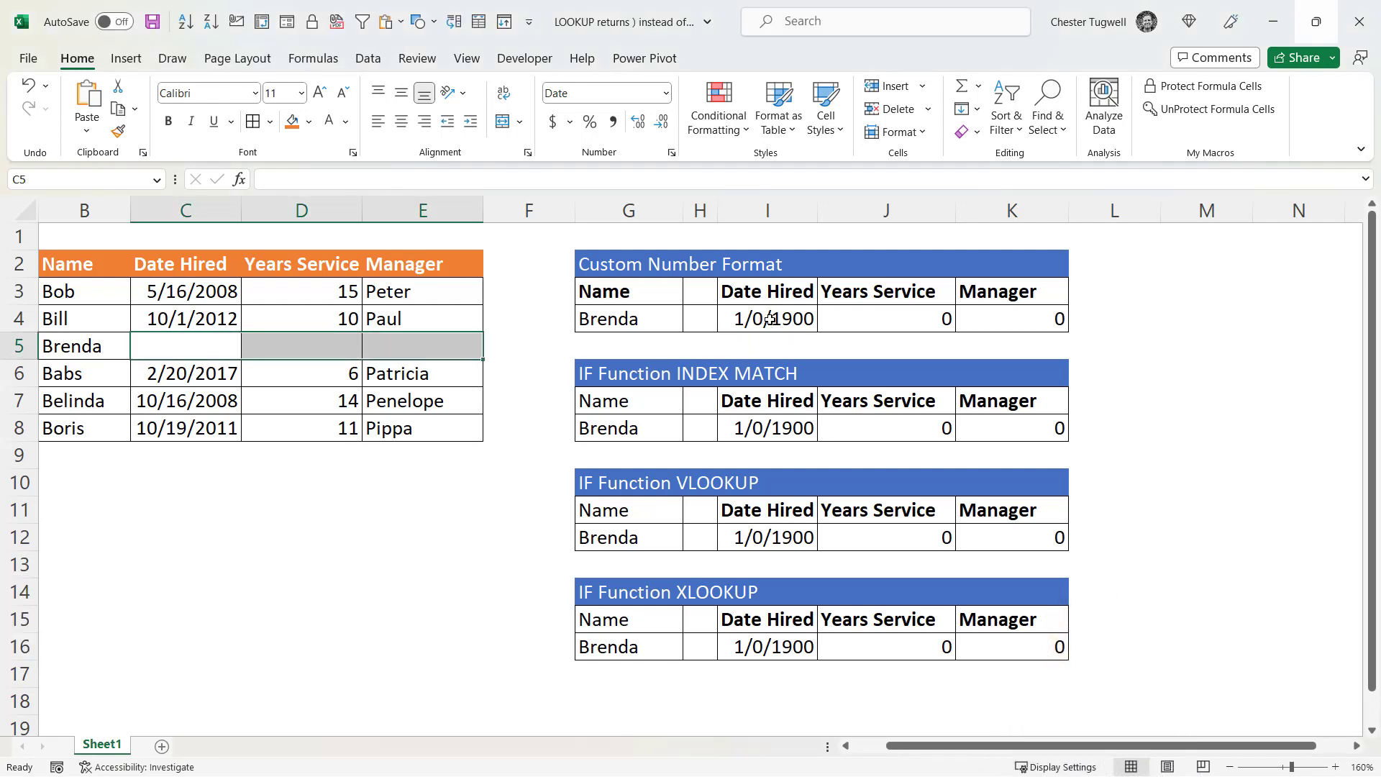
- Examine the lookup formulas behind the Date Hired results in I4, I12 and I16 without changing them
{"action": "double_click", "coordinate": [762, 327]}
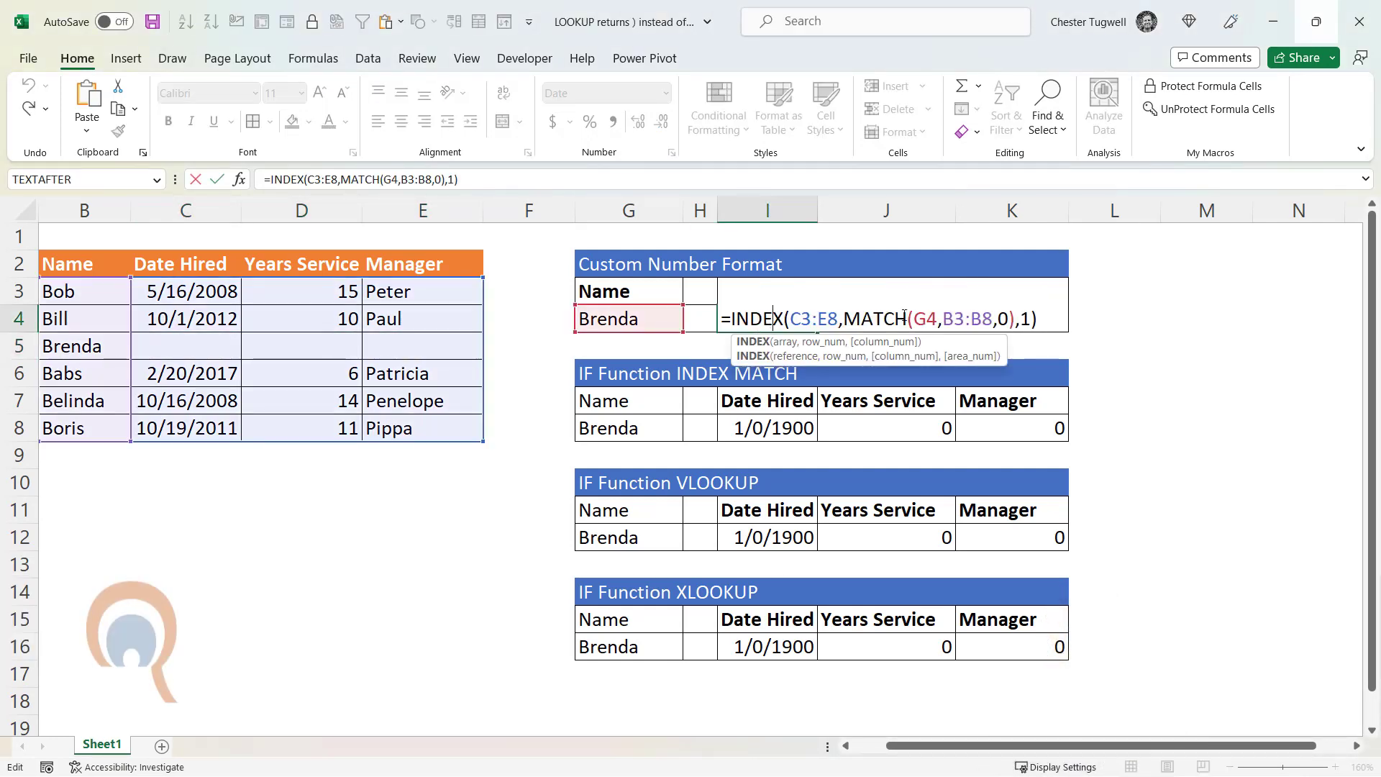
{"action": "key", "text": "Escape"}
{"action": "left_click", "coordinate": [776, 537]}
{"action": "double_click", "coordinate": [778, 537]}
{"action": "key", "text": "Return"}
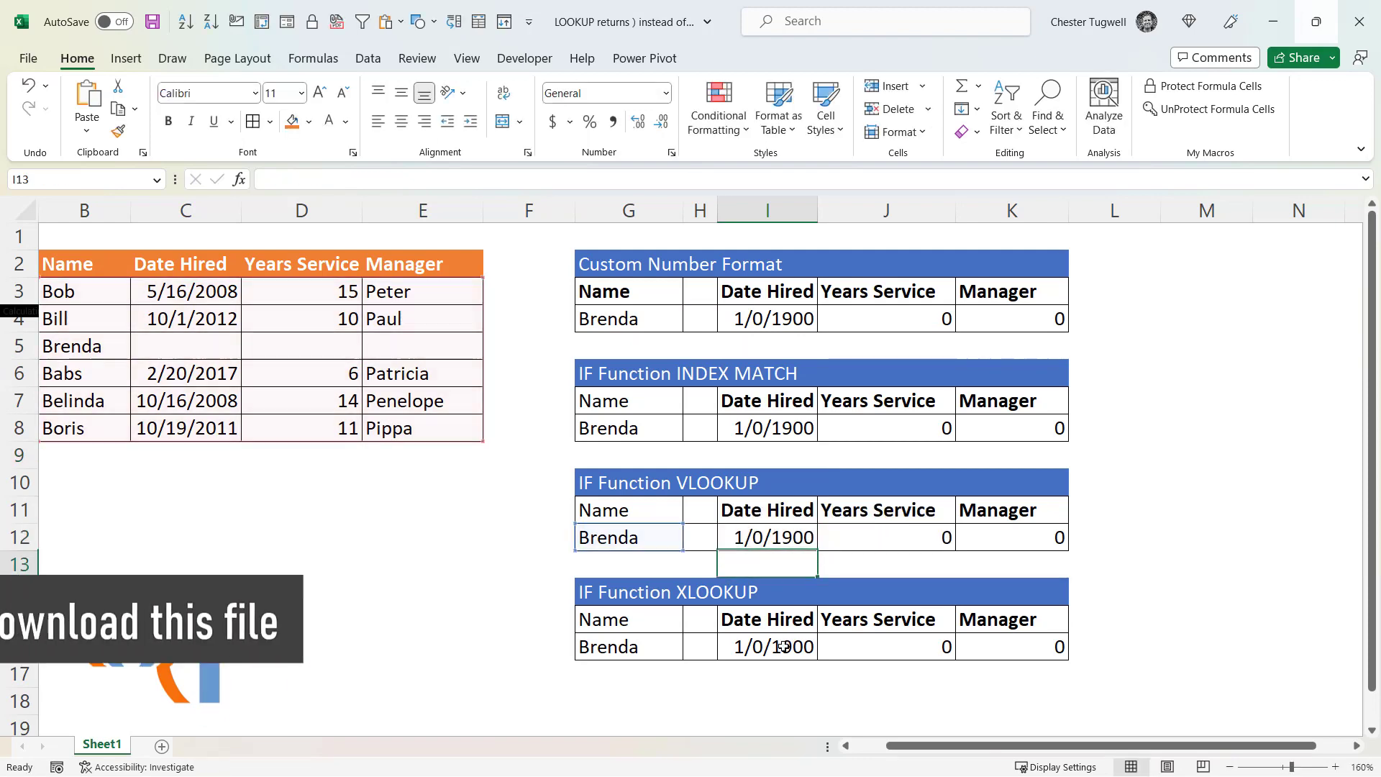
{"action": "double_click", "coordinate": [783, 647]}
{"action": "key", "text": "Return"}
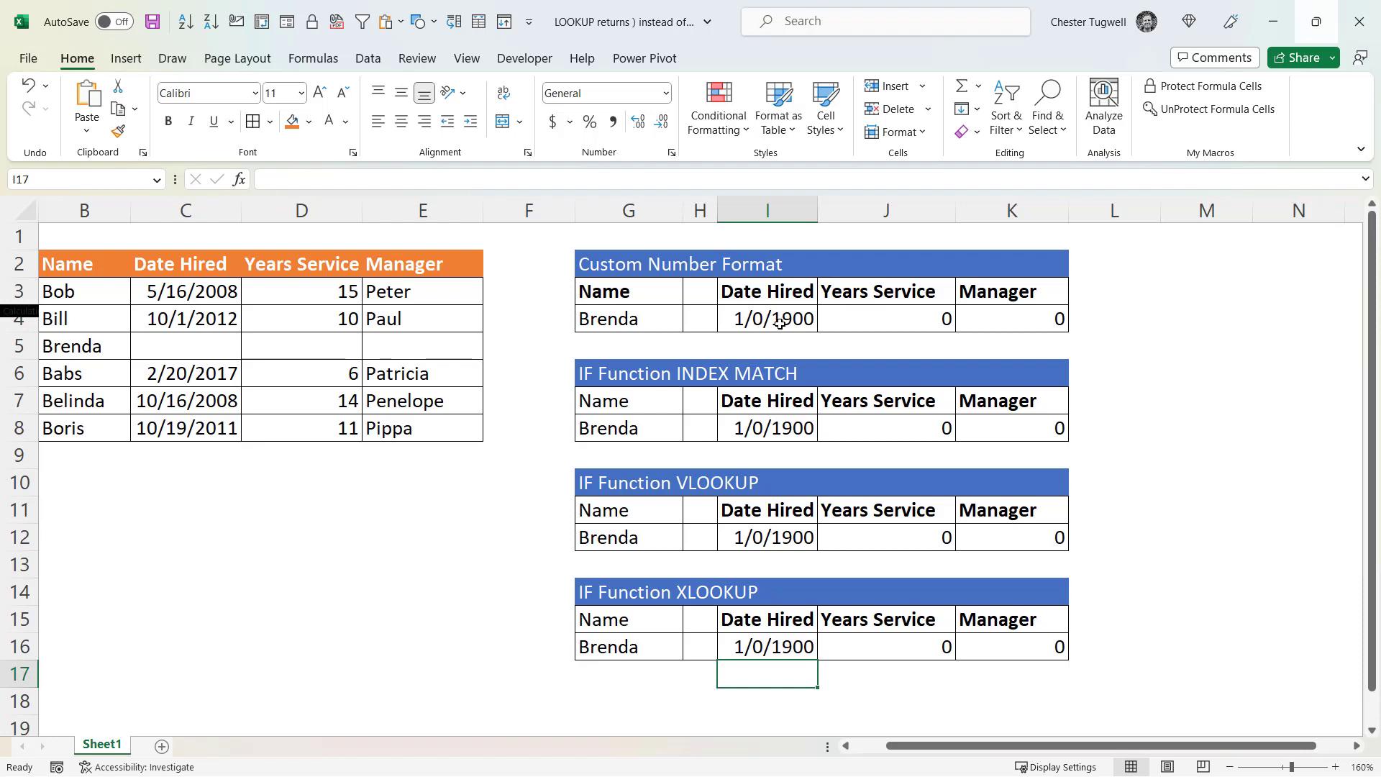
{"action": "left_click", "coordinate": [775, 318]}
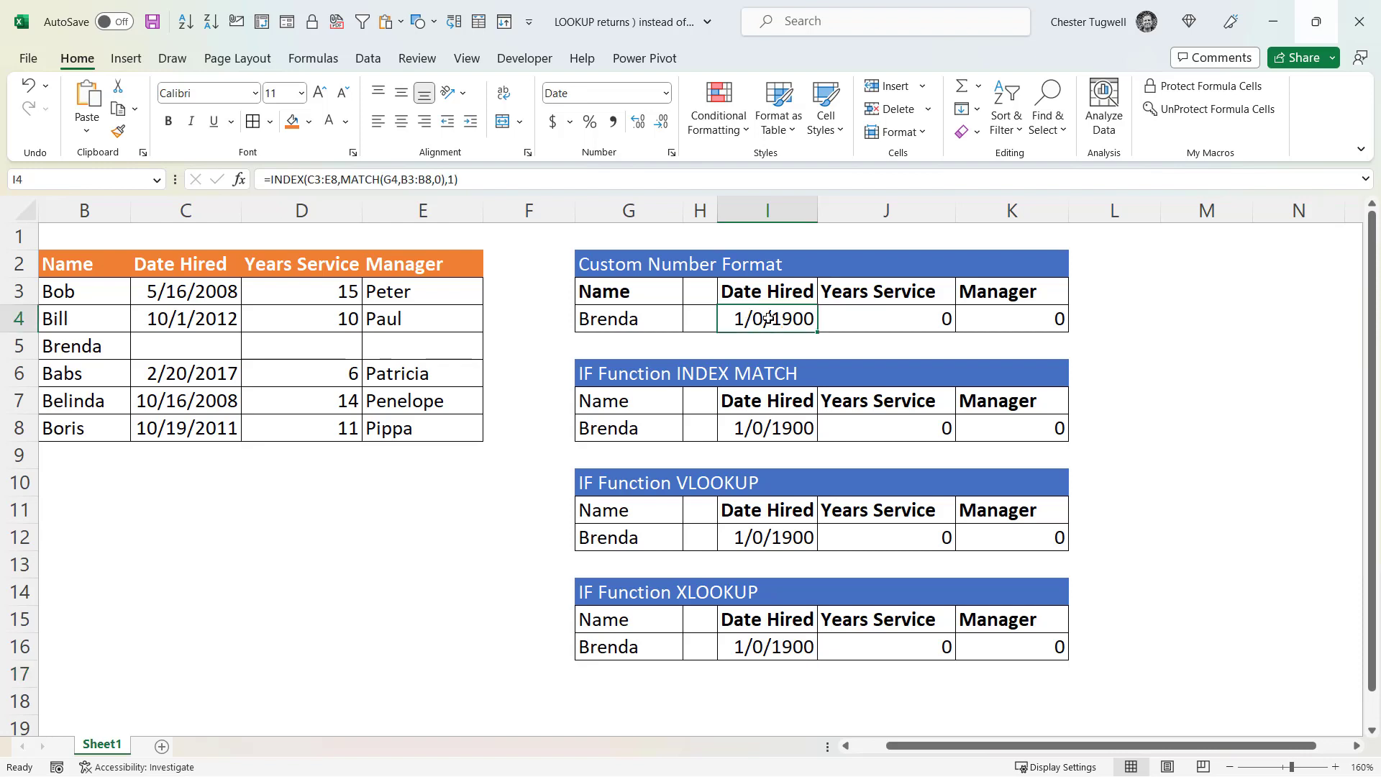
{"action": "right_click", "coordinate": [768, 319]}
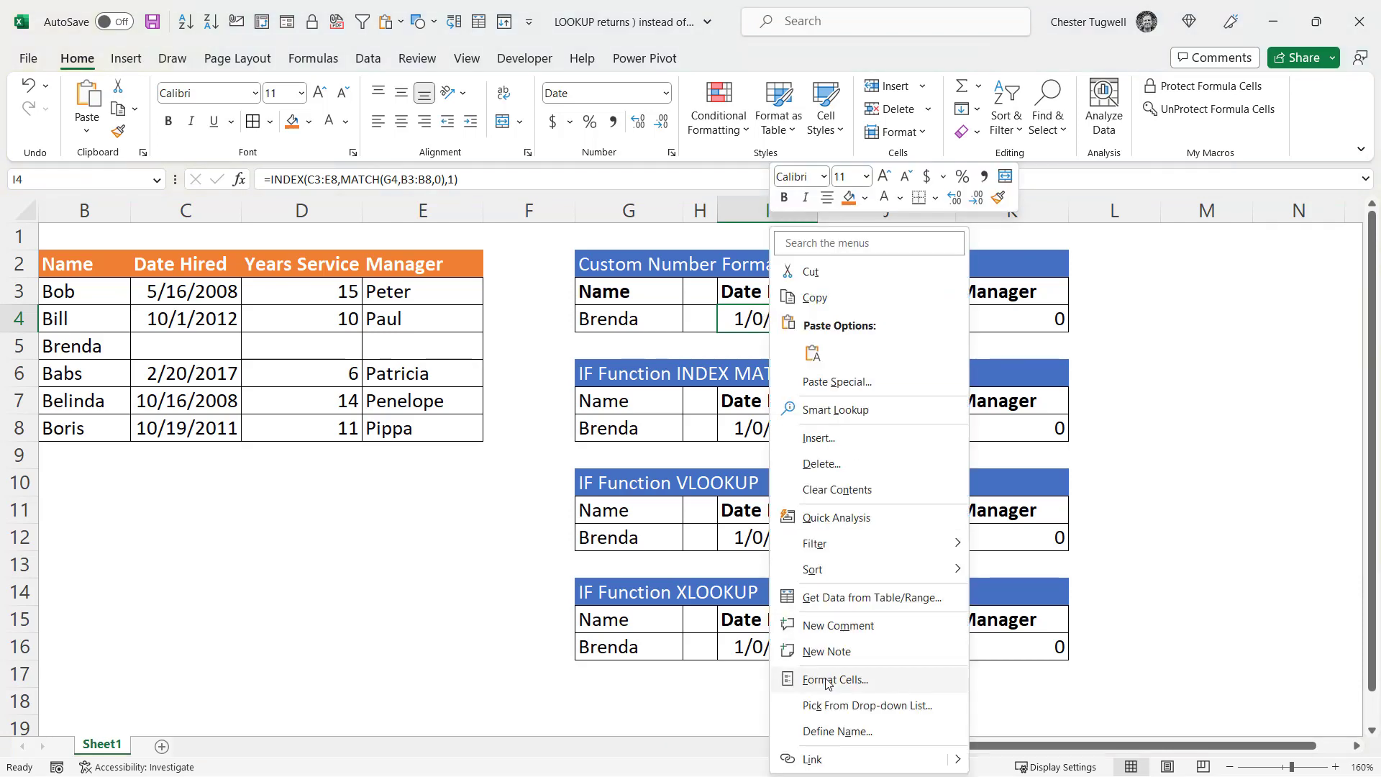
{"action": "left_click", "coordinate": [829, 680]}
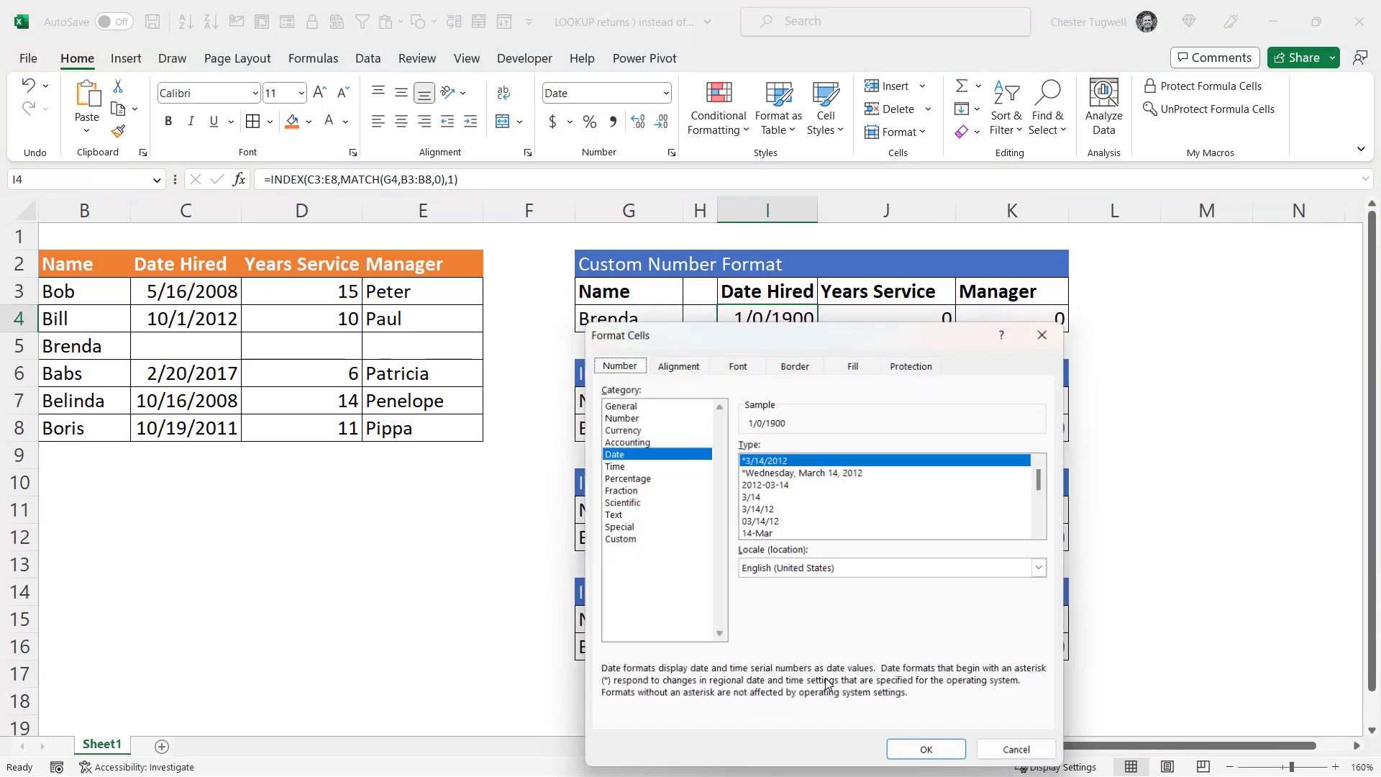
{"action": "left_click", "coordinate": [1034, 753]}
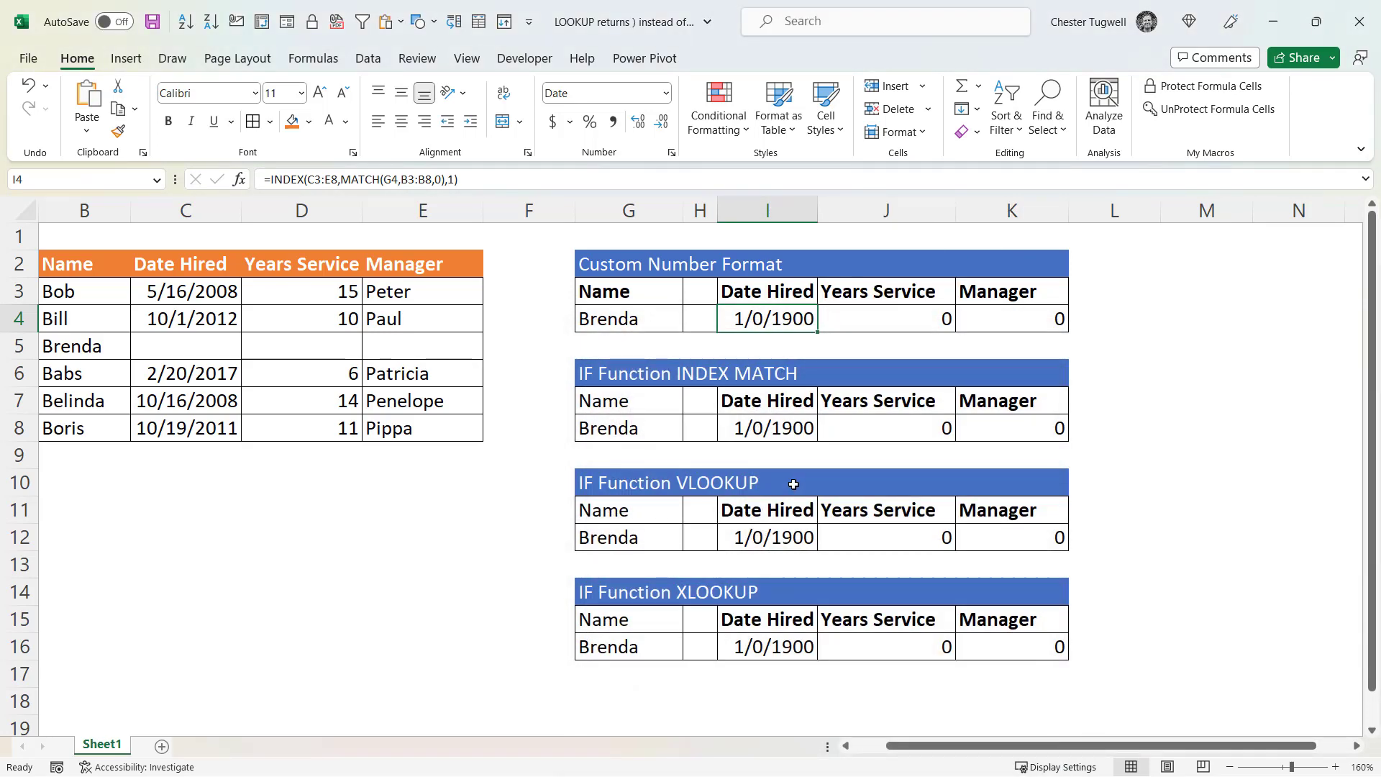
- Apply the custom number format m/d/yyyy;;; to the Date Hired result in I4
{"action": "key", "text": "ctrl+1"}
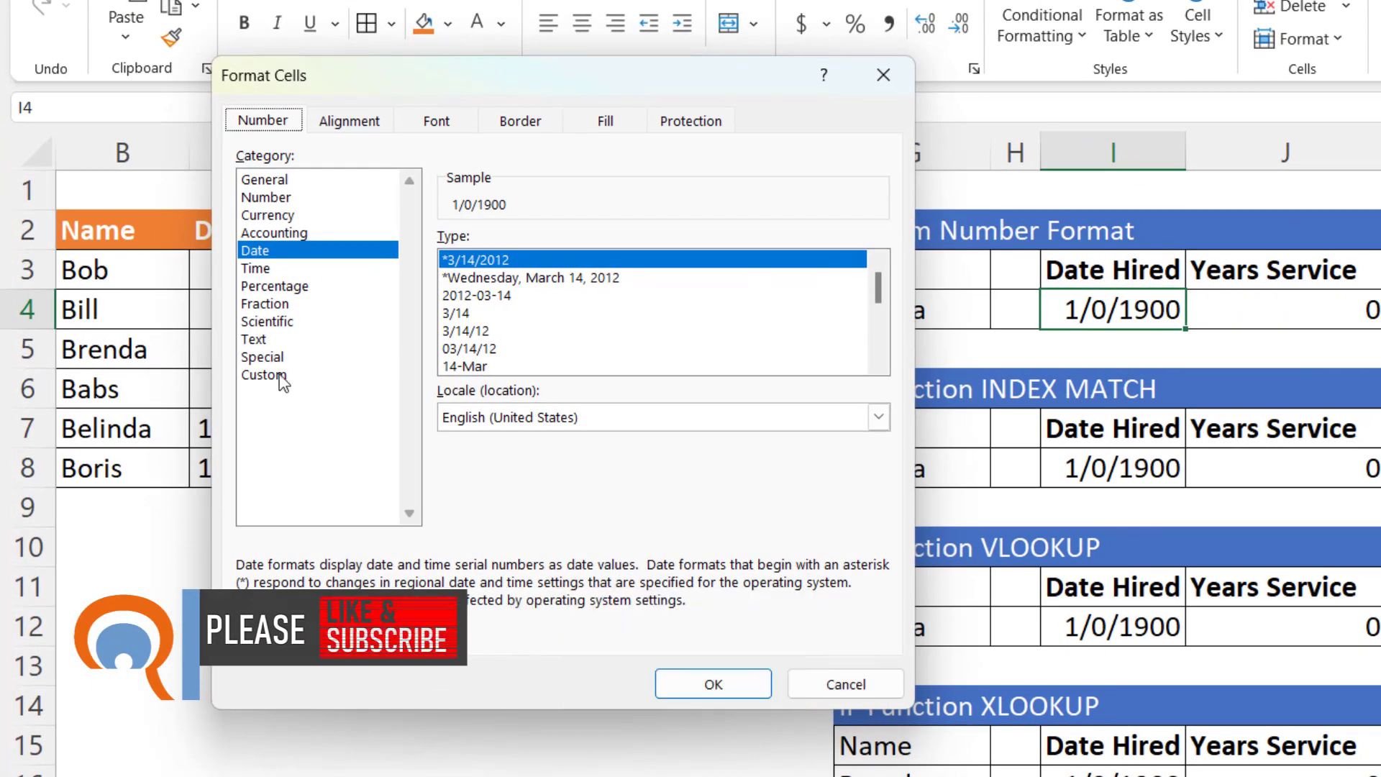
{"action": "left_click", "coordinate": [282, 376]}
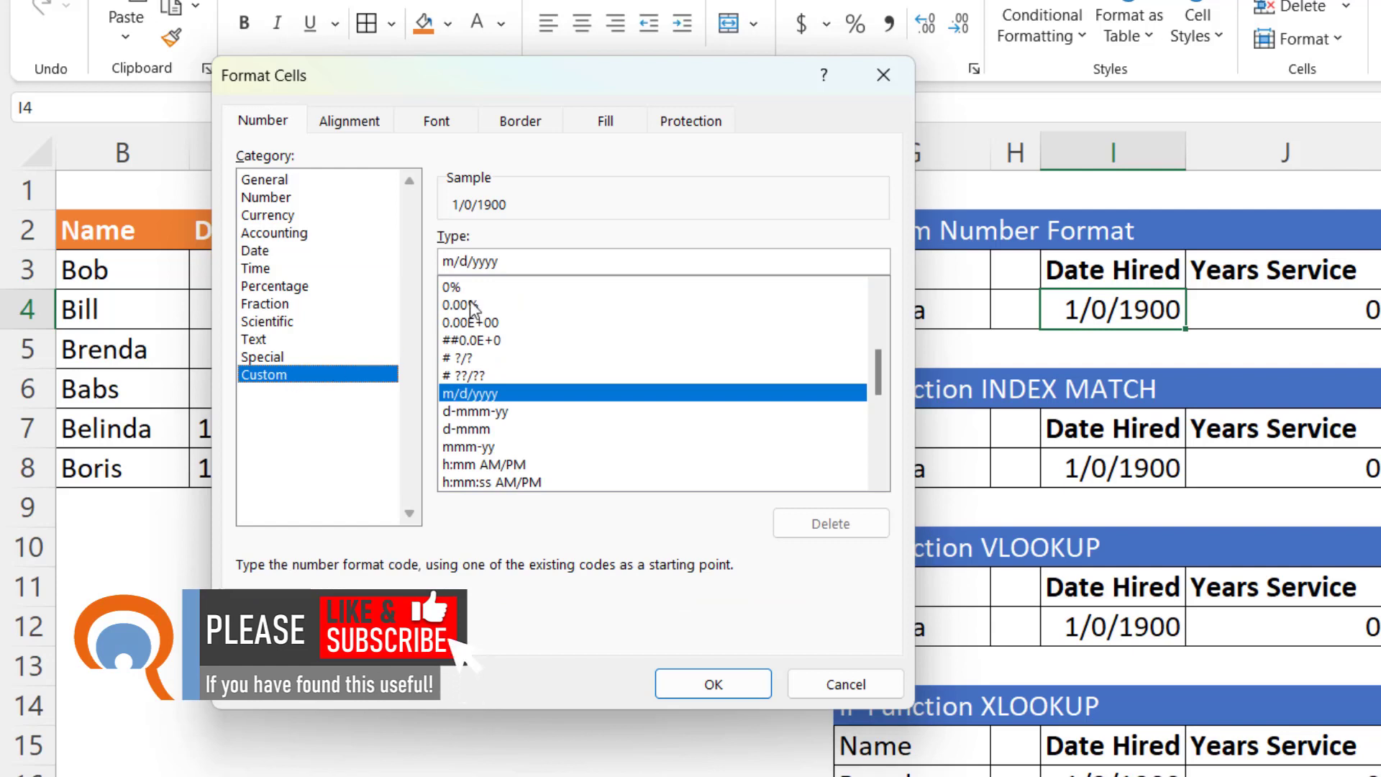
{"action": "left_click", "coordinate": [517, 261]}
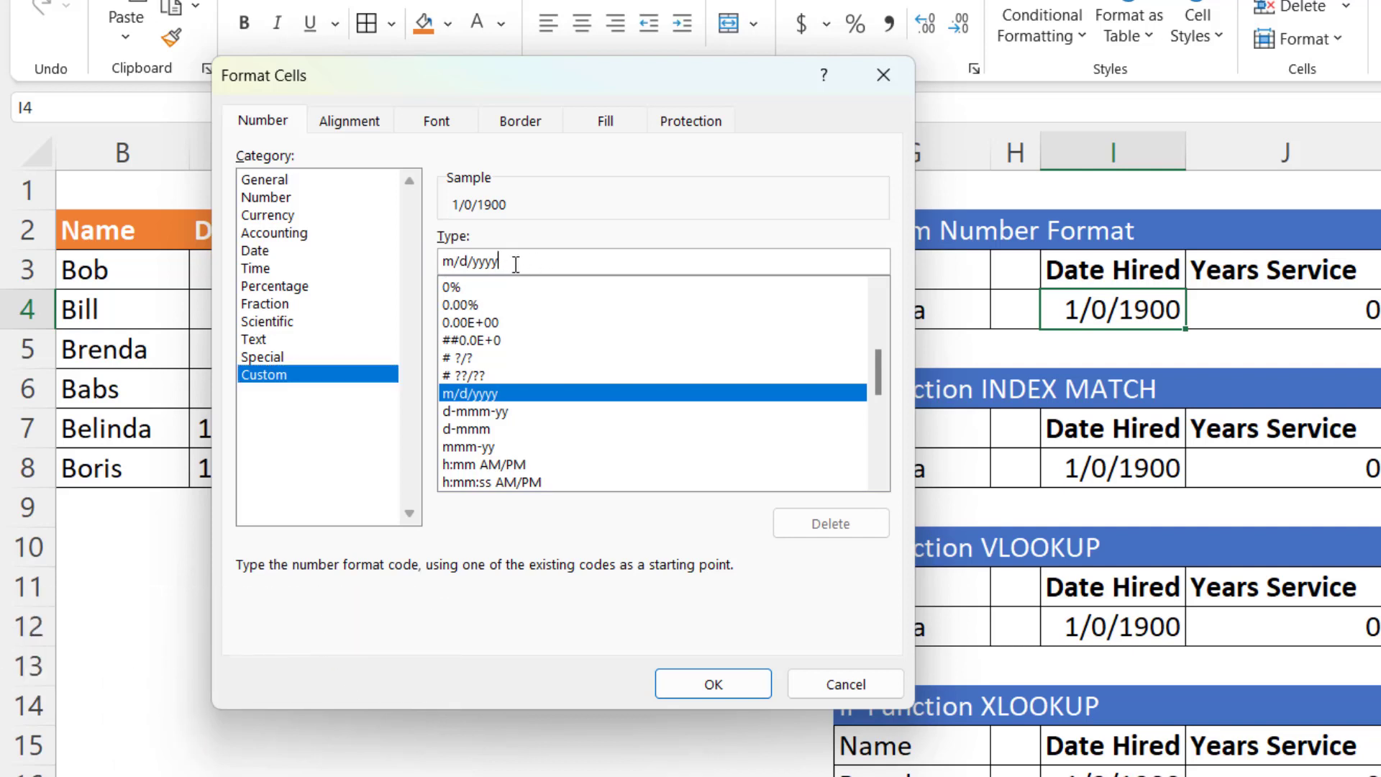
{"action": "type", "text": ";;;"}
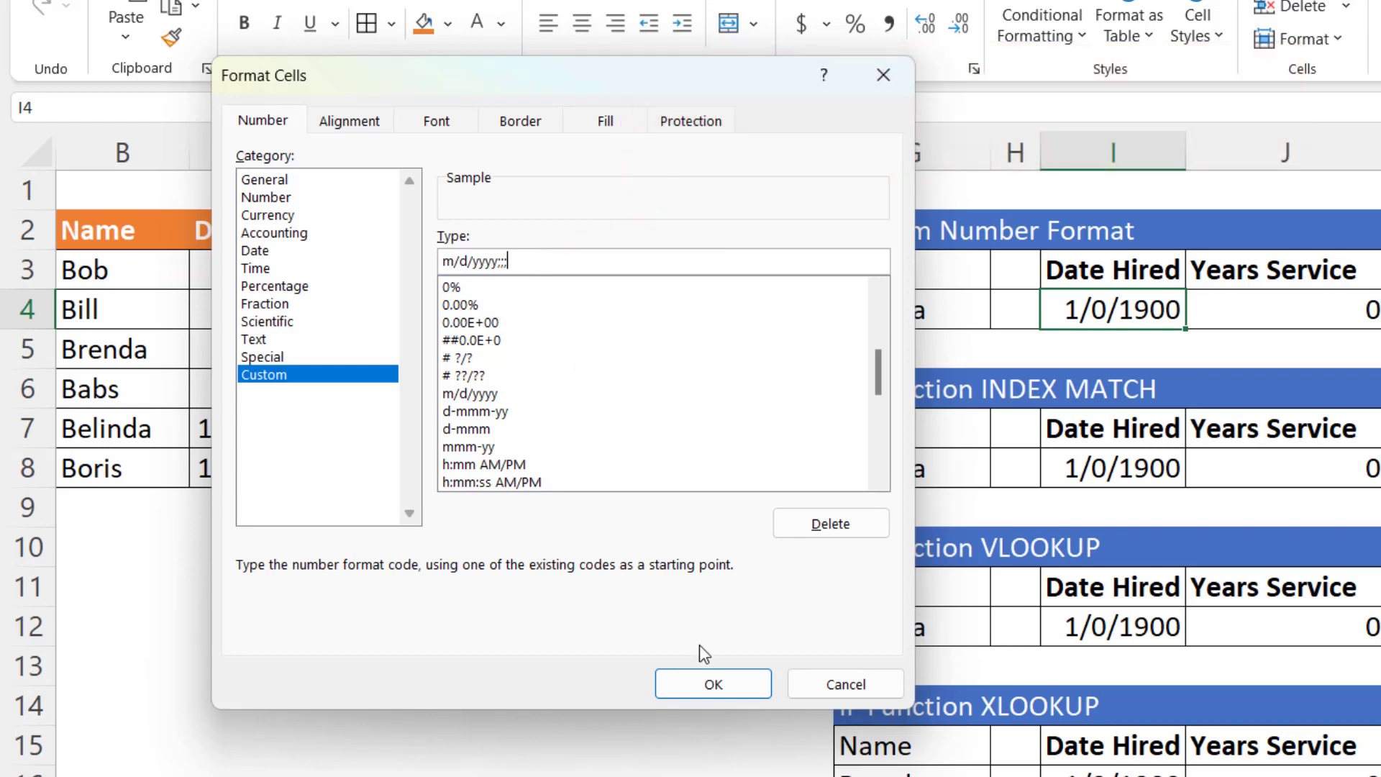
{"action": "left_click", "coordinate": [722, 684]}
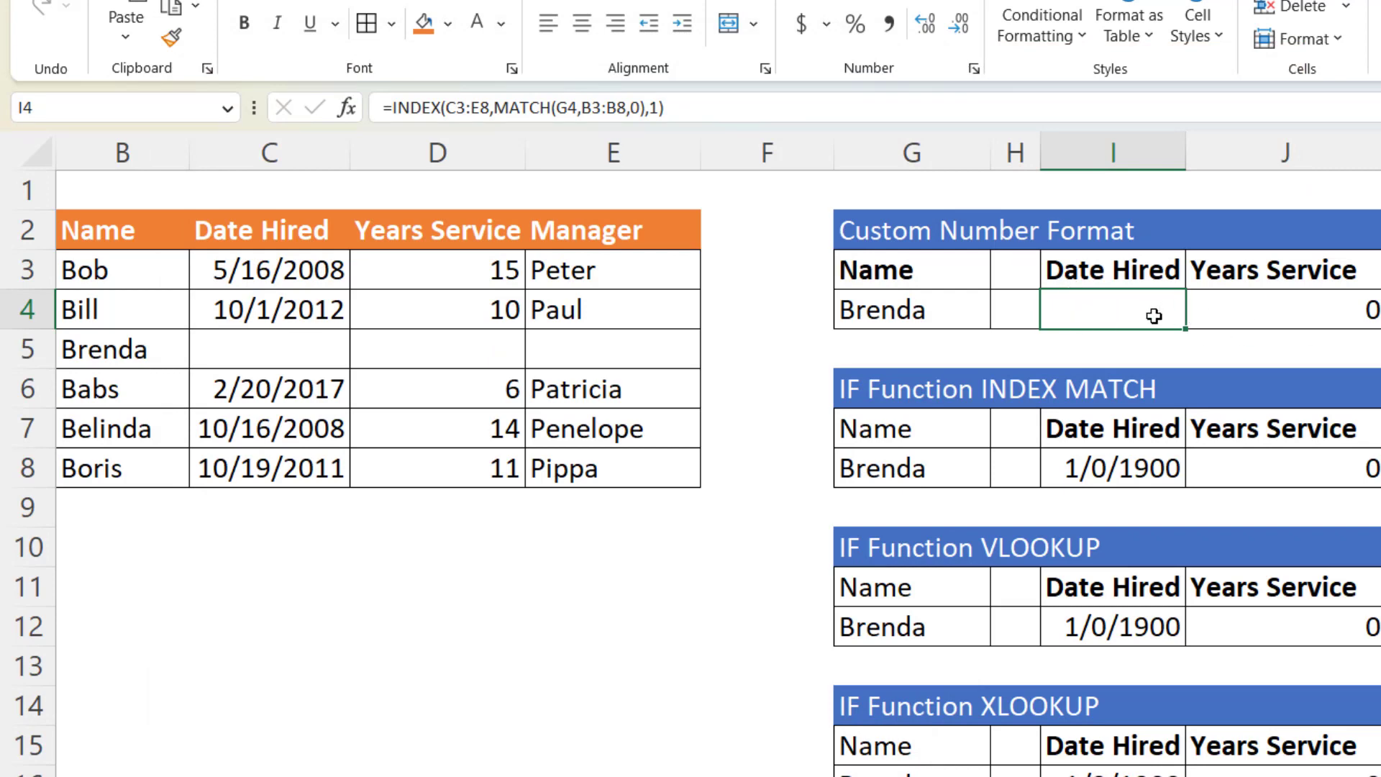
- Add a dash to the zero section of I4's custom date format
{"action": "key", "text": "ctrl+1"}
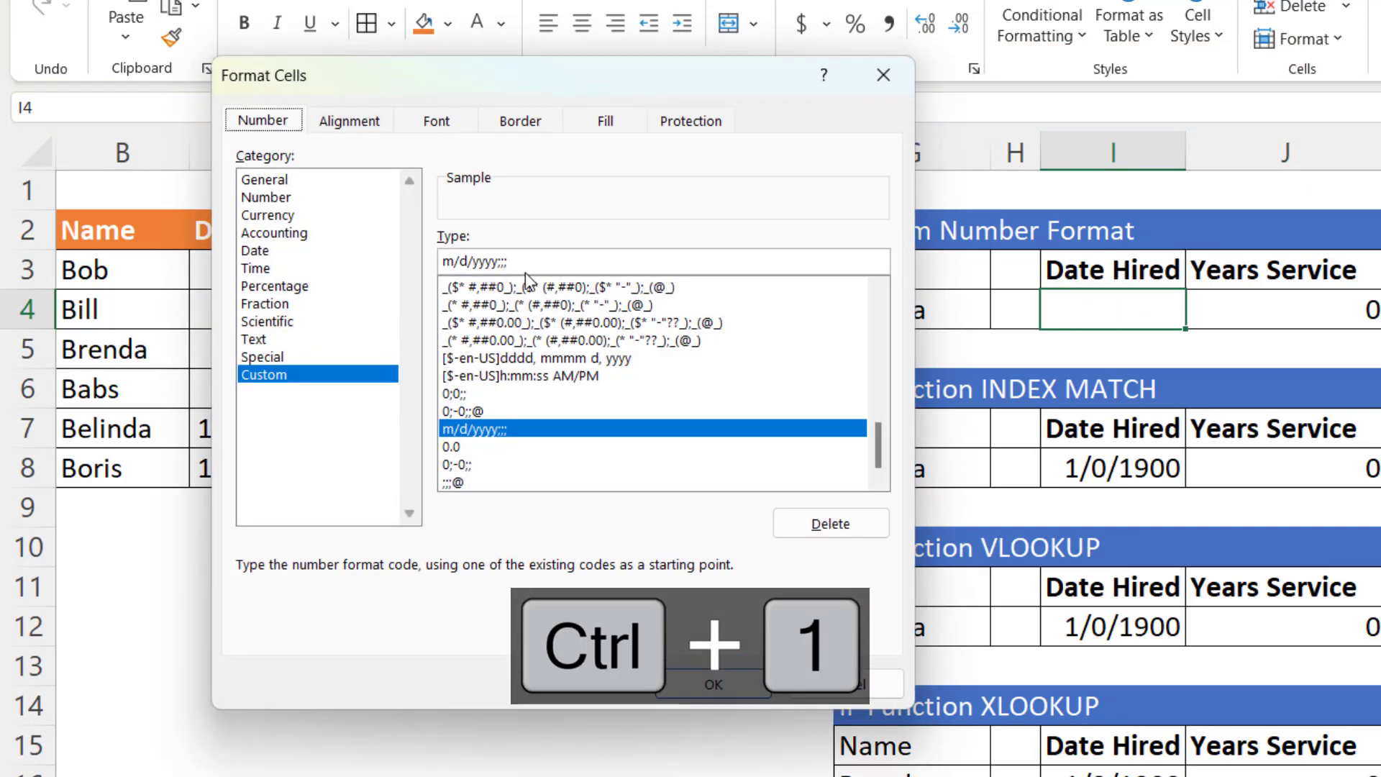
{"action": "left_click", "coordinate": [504, 261]}
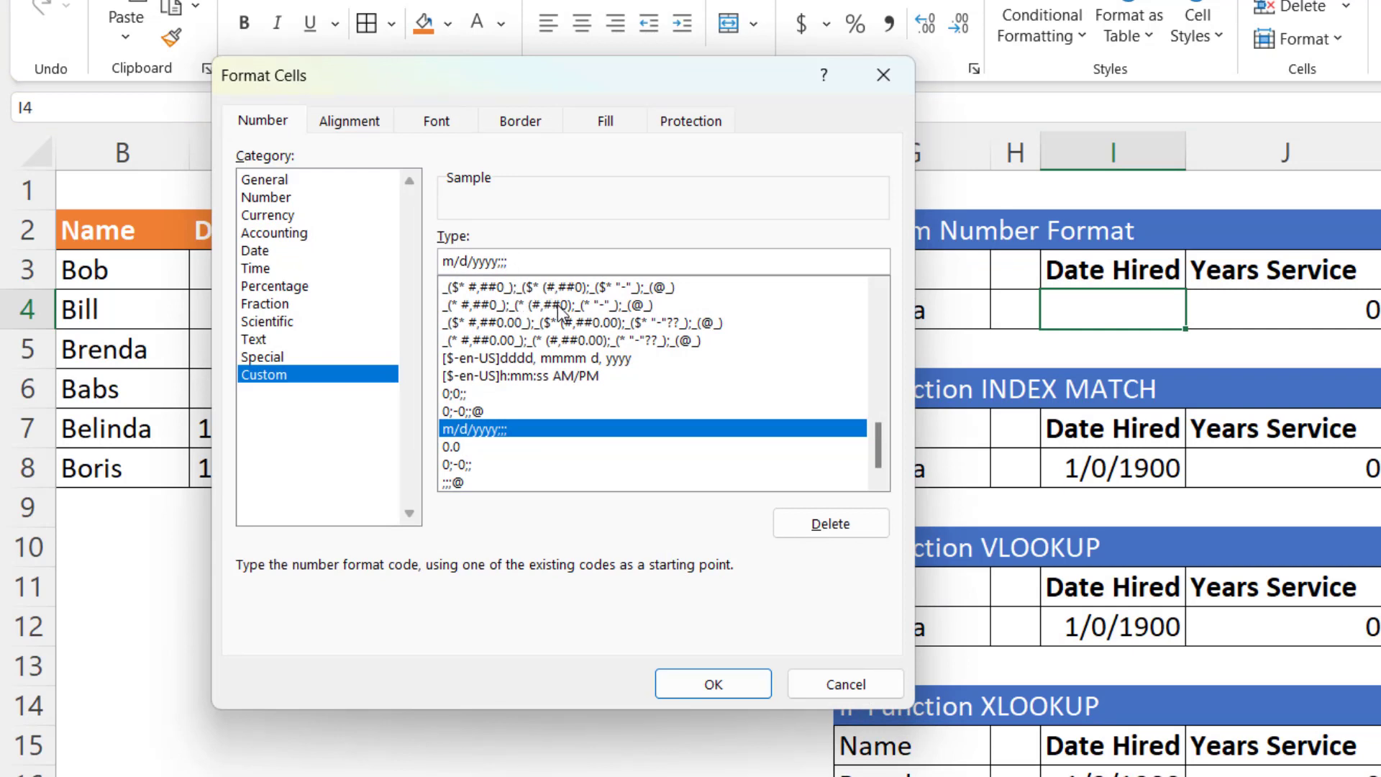
{"action": "type", "text": "-"}
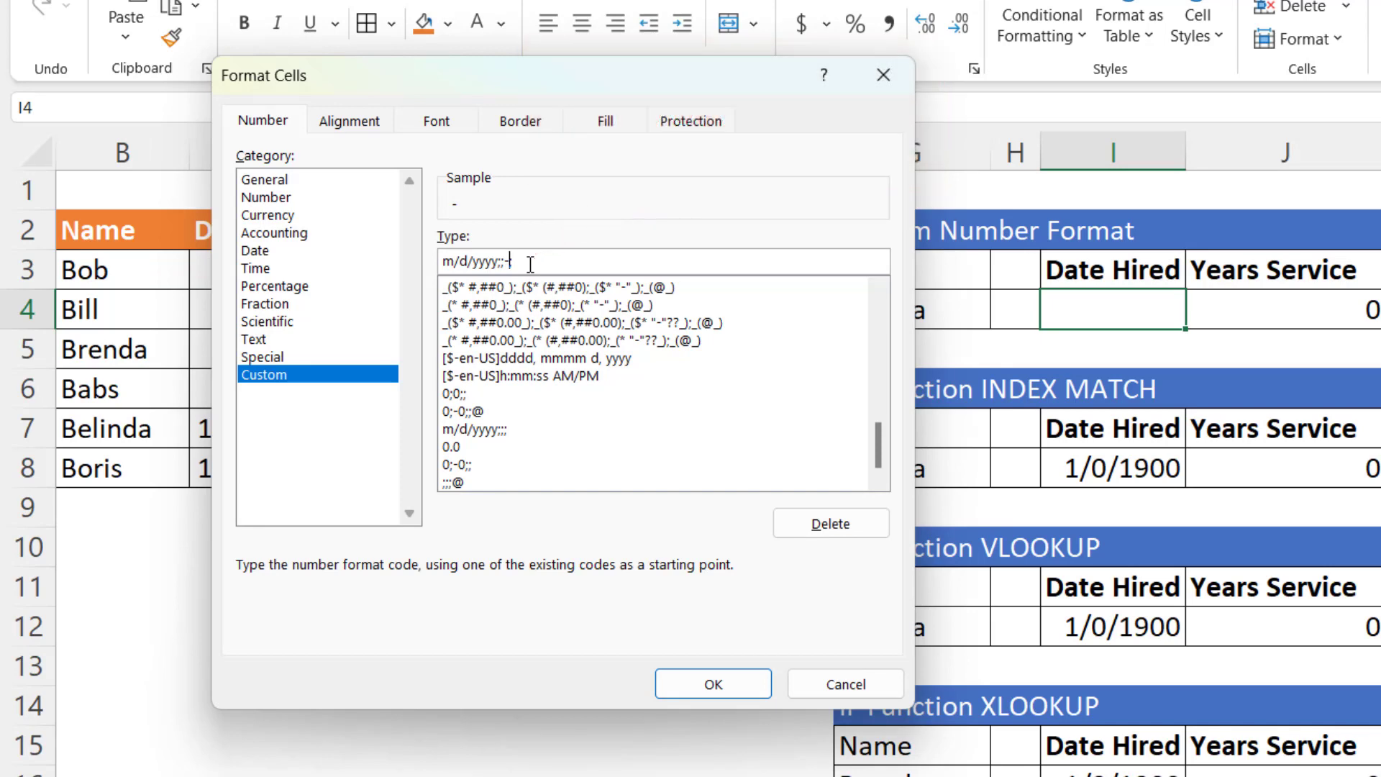
{"action": "left_click", "coordinate": [675, 682]}
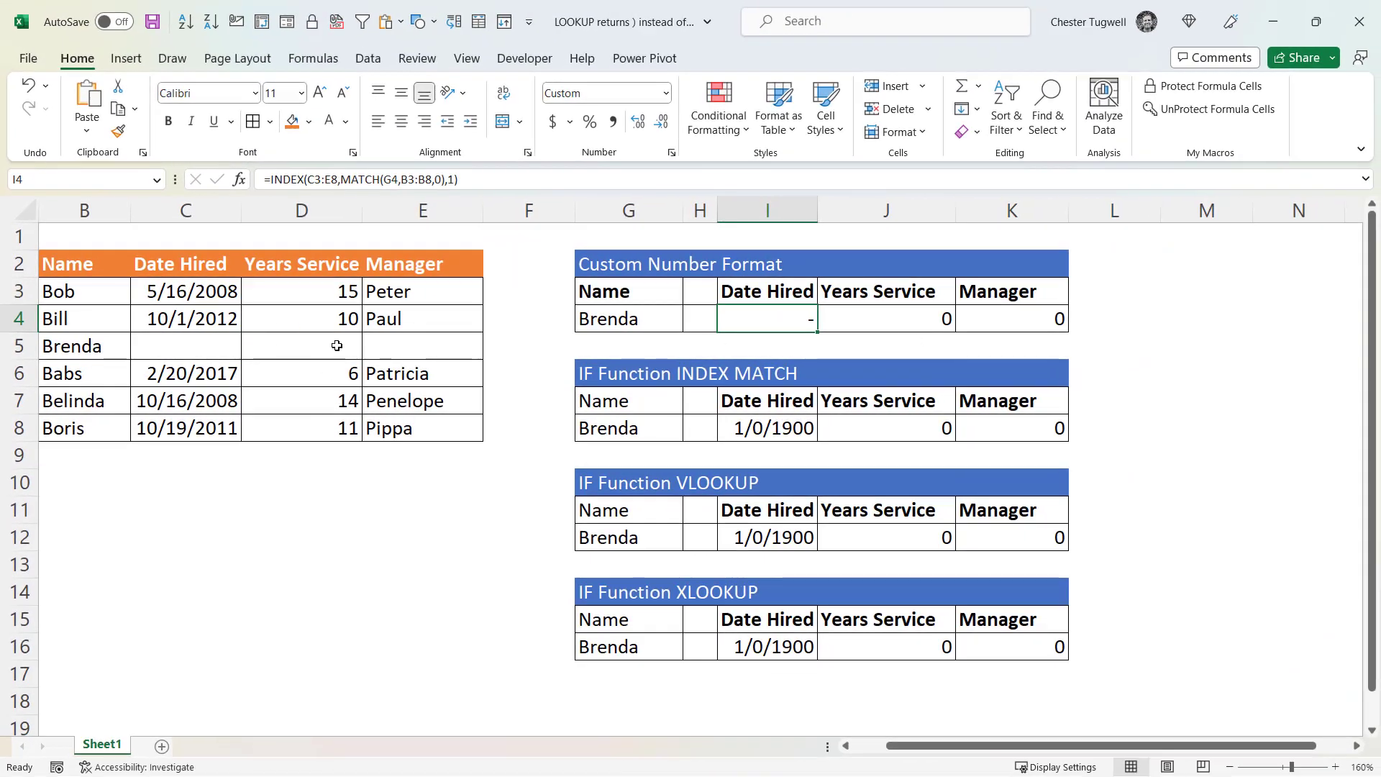
- Open the number format settings for the Years Service result in J4 and compare the custom codes behind the Number and Currency formats
{"action": "left_click", "coordinate": [922, 317]}
{"action": "key", "text": "ctrl+1"}
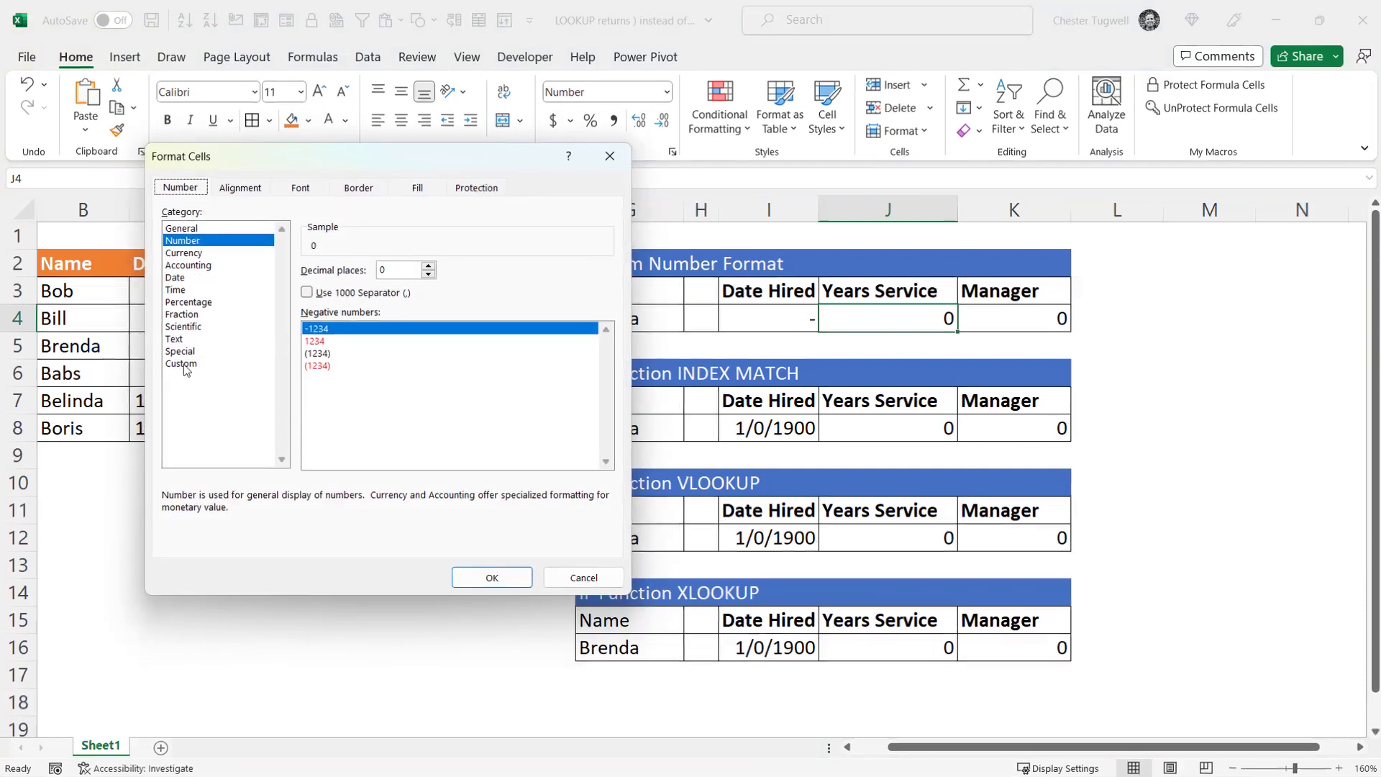
{"action": "left_click", "coordinate": [185, 364]}
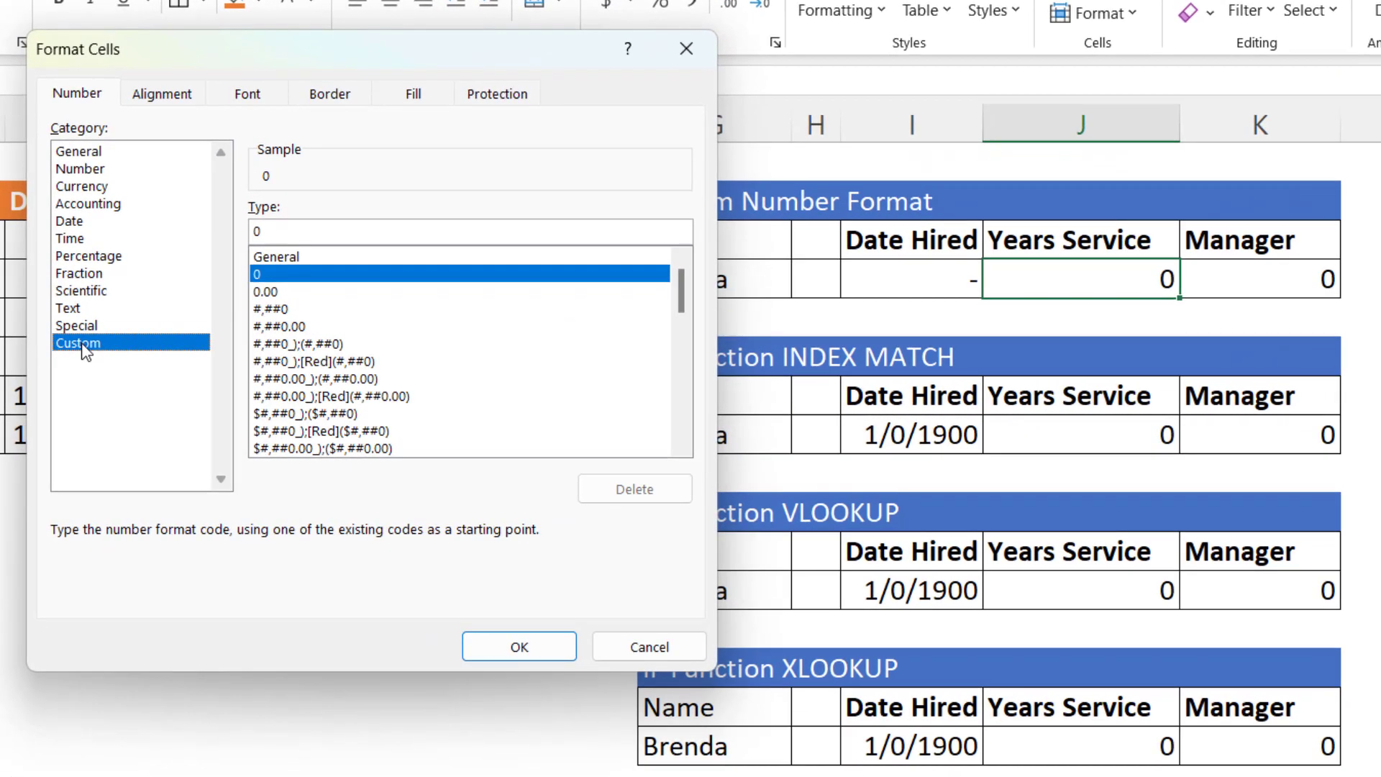
{"action": "left_click", "coordinate": [271, 231]}
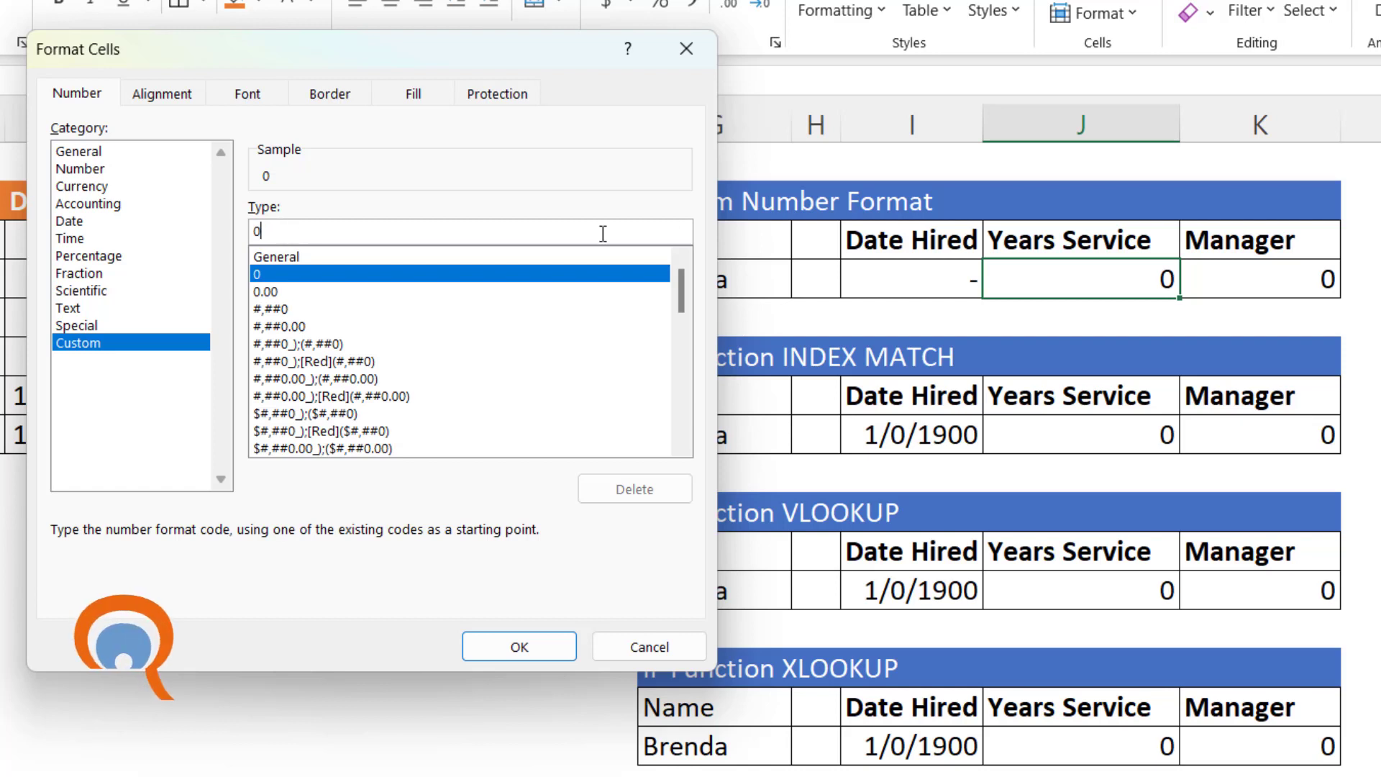
{"action": "left_click", "coordinate": [85, 186]}
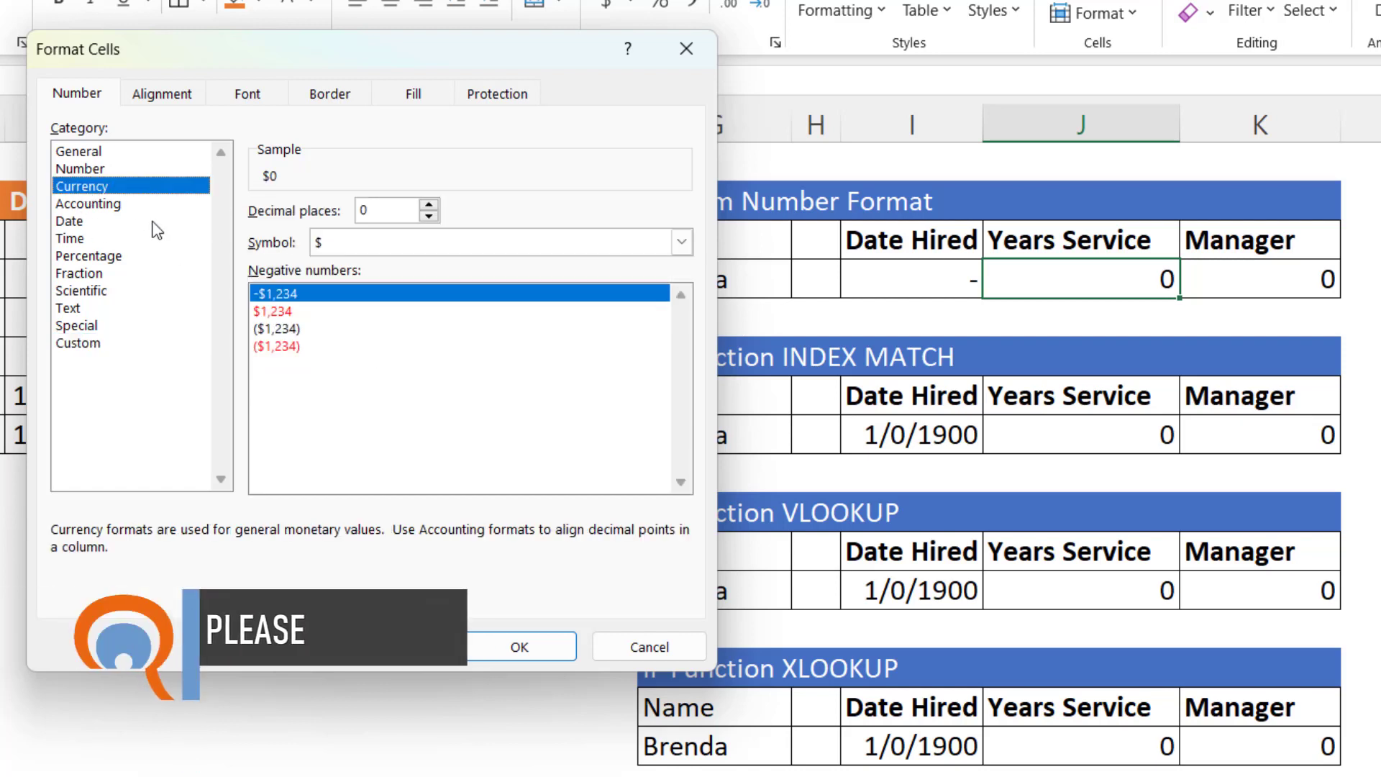
{"action": "left_click", "coordinate": [91, 348]}
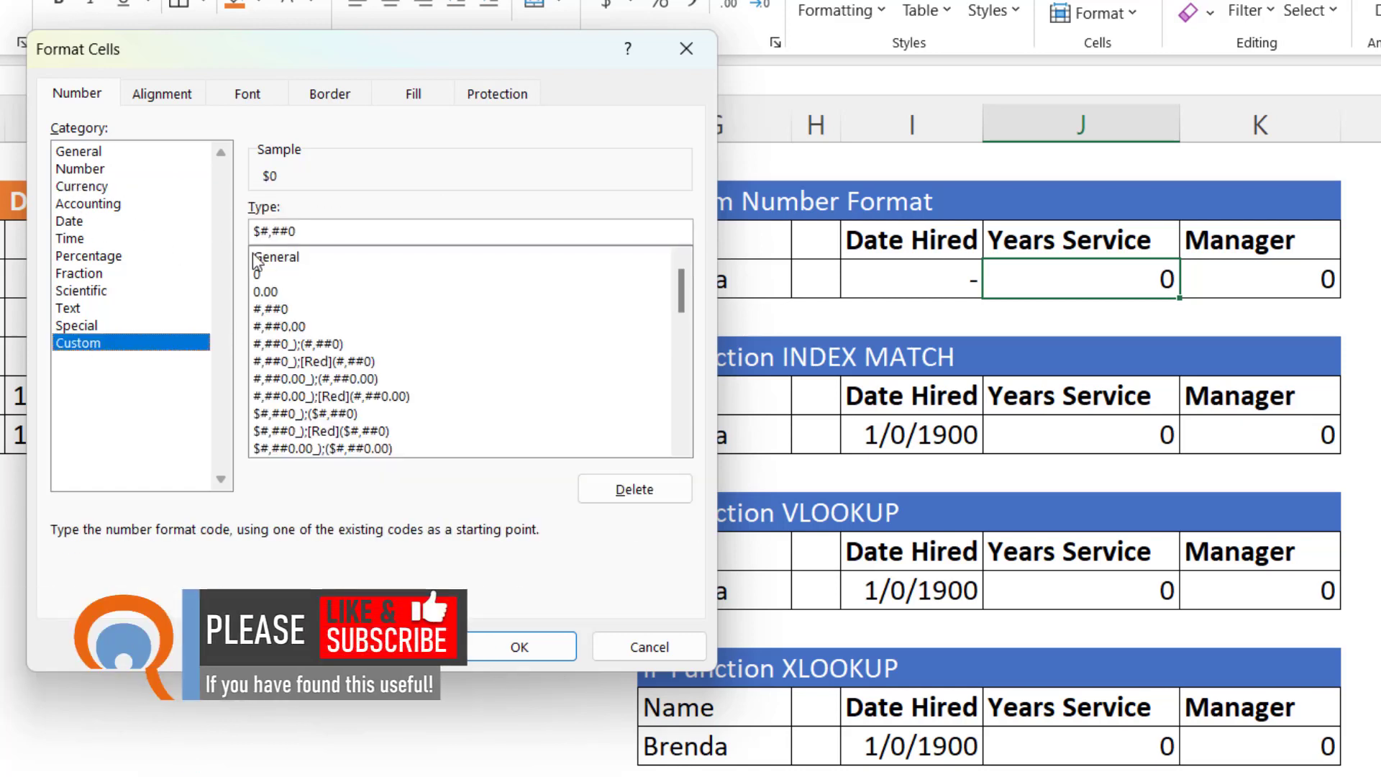
{"action": "left_click", "coordinate": [81, 168]}
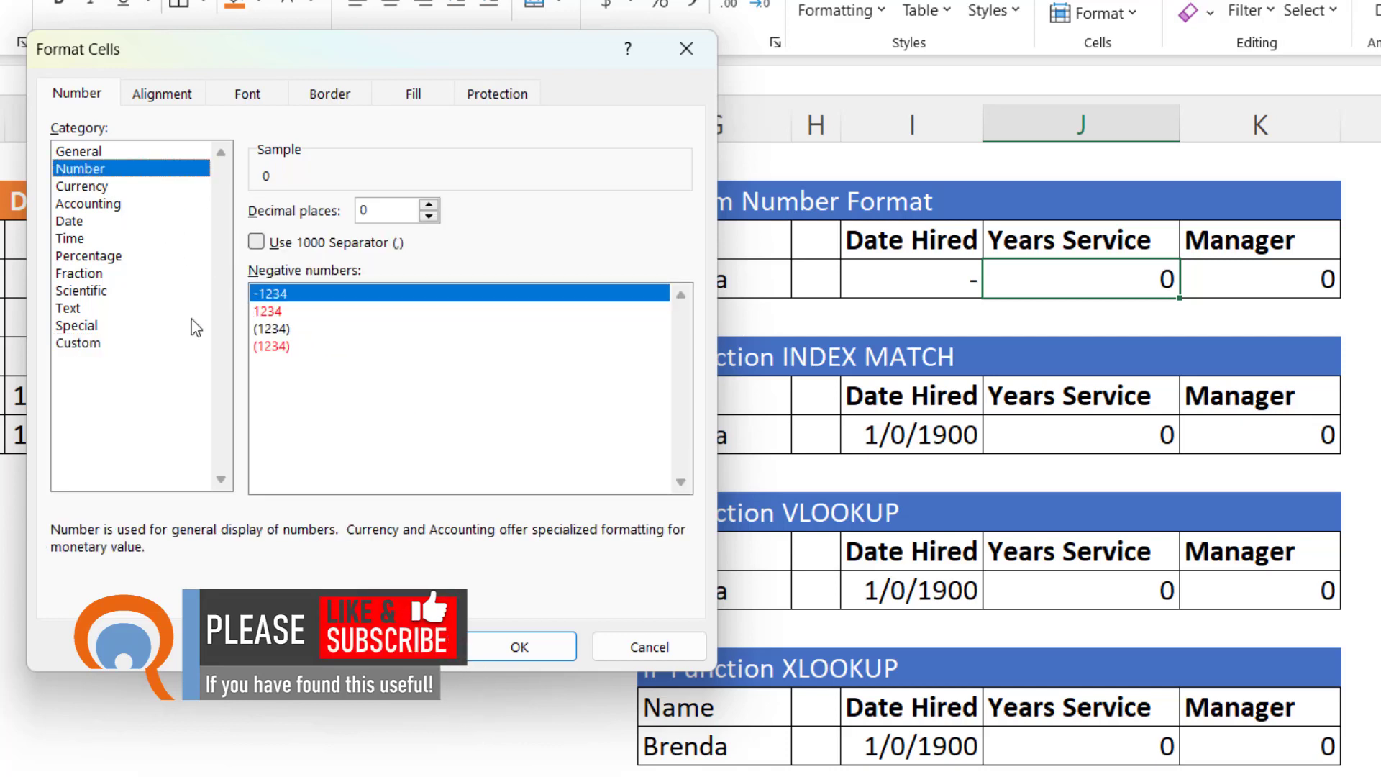
{"action": "left_click", "coordinate": [180, 346]}
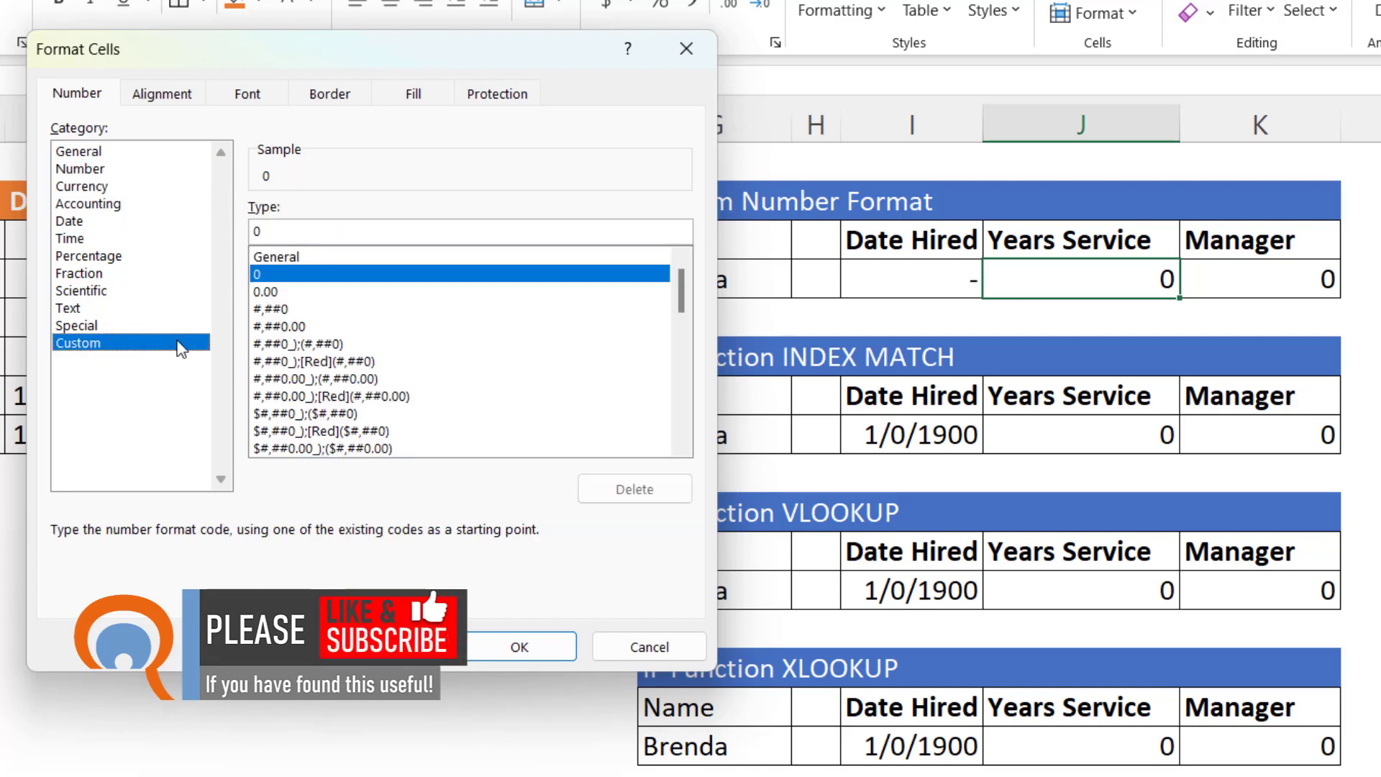
- Apply the custom number format 0;-0;; to the Years Service result in J4
{"action": "left_click", "coordinate": [278, 234]}
{"action": "type", "text": ";-0"}
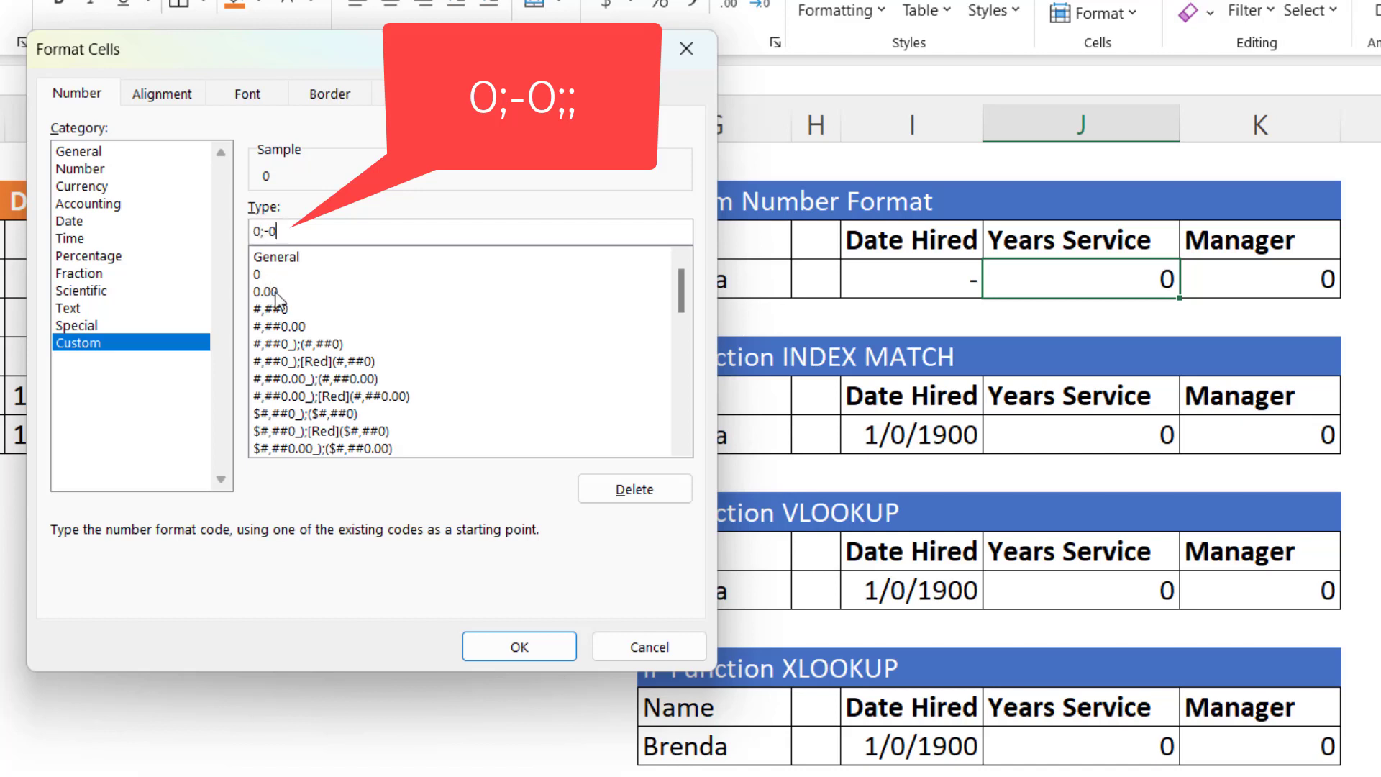
{"action": "type", "text": ";;"}
{"action": "left_click", "coordinate": [519, 646]}
- Apply the custom format ;;;@ to the Manager result in K4, starting from the Text format's code
{"action": "left_click", "coordinate": [1226, 296]}
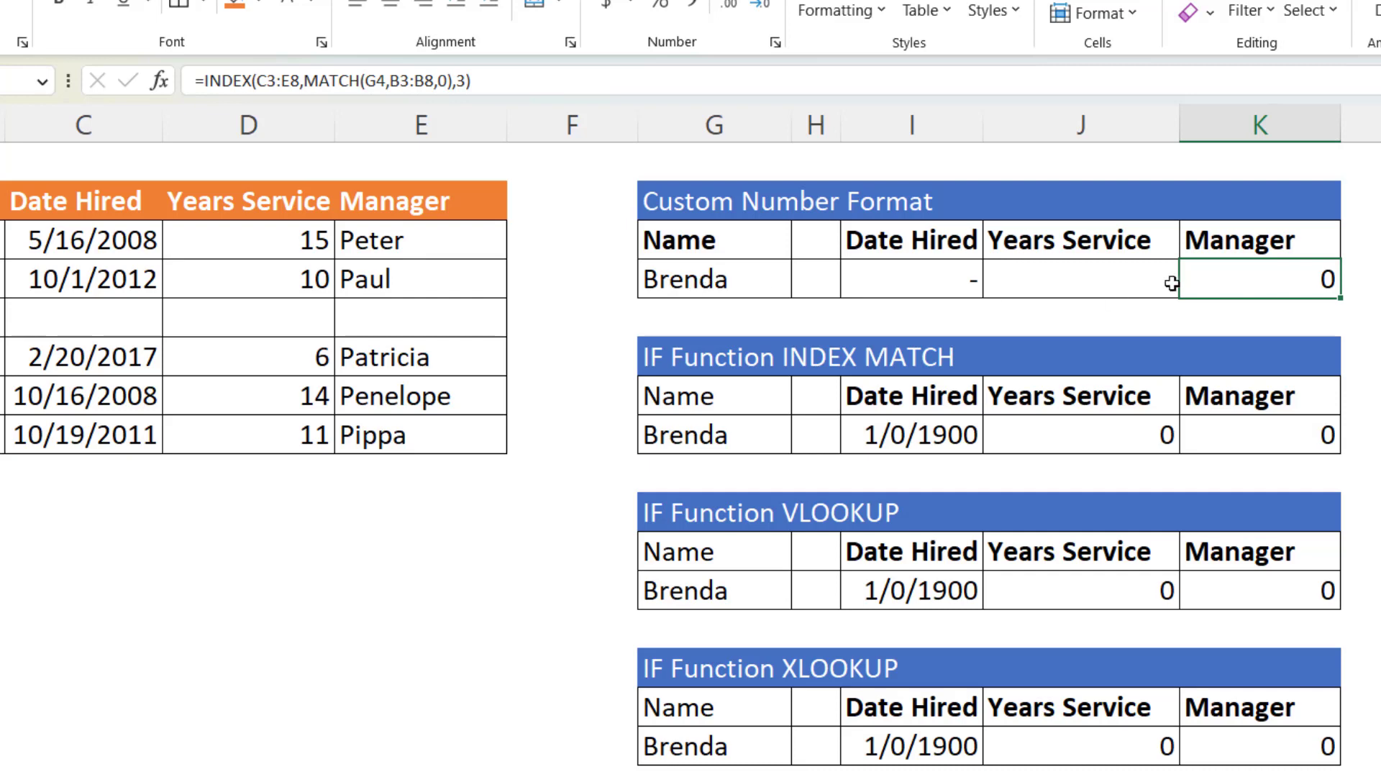
{"action": "key", "text": "ctrl+1"}
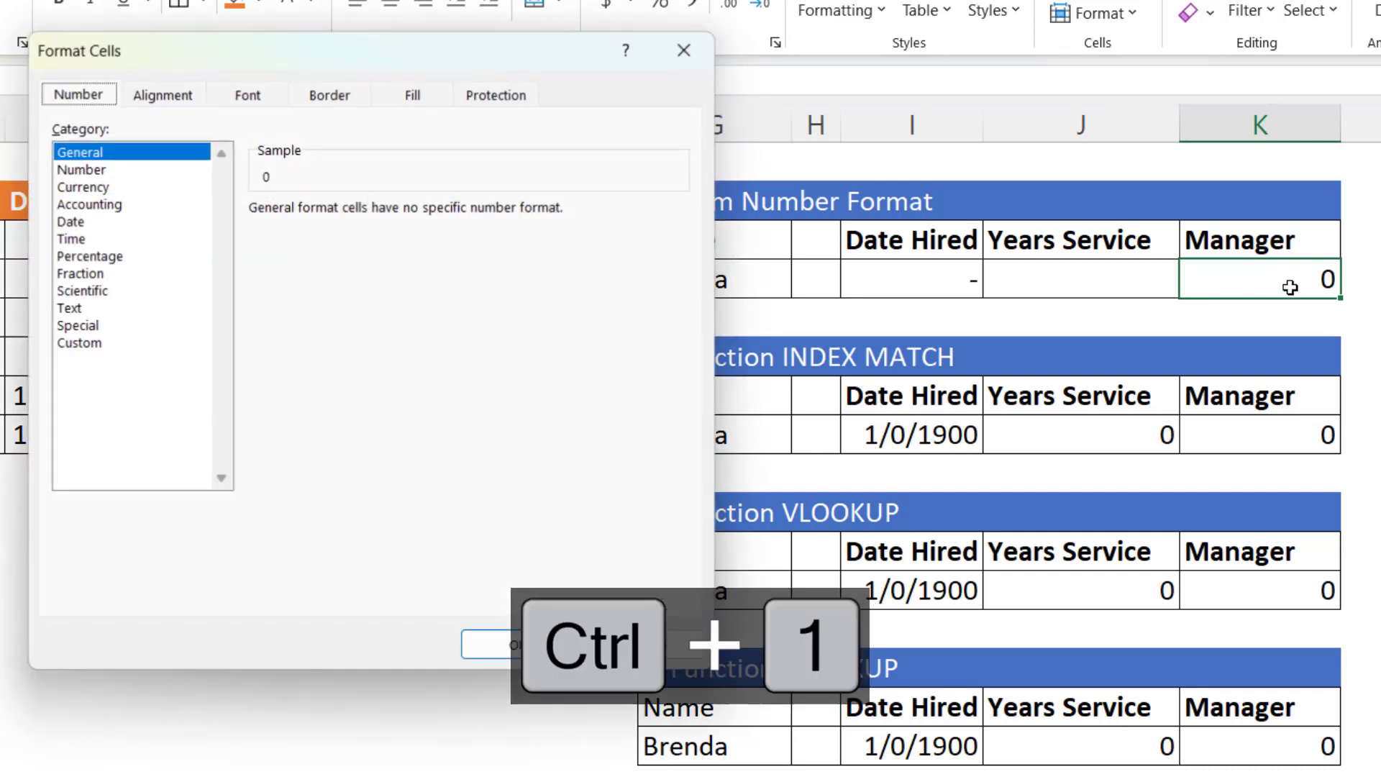
{"action": "left_click", "coordinate": [69, 343]}
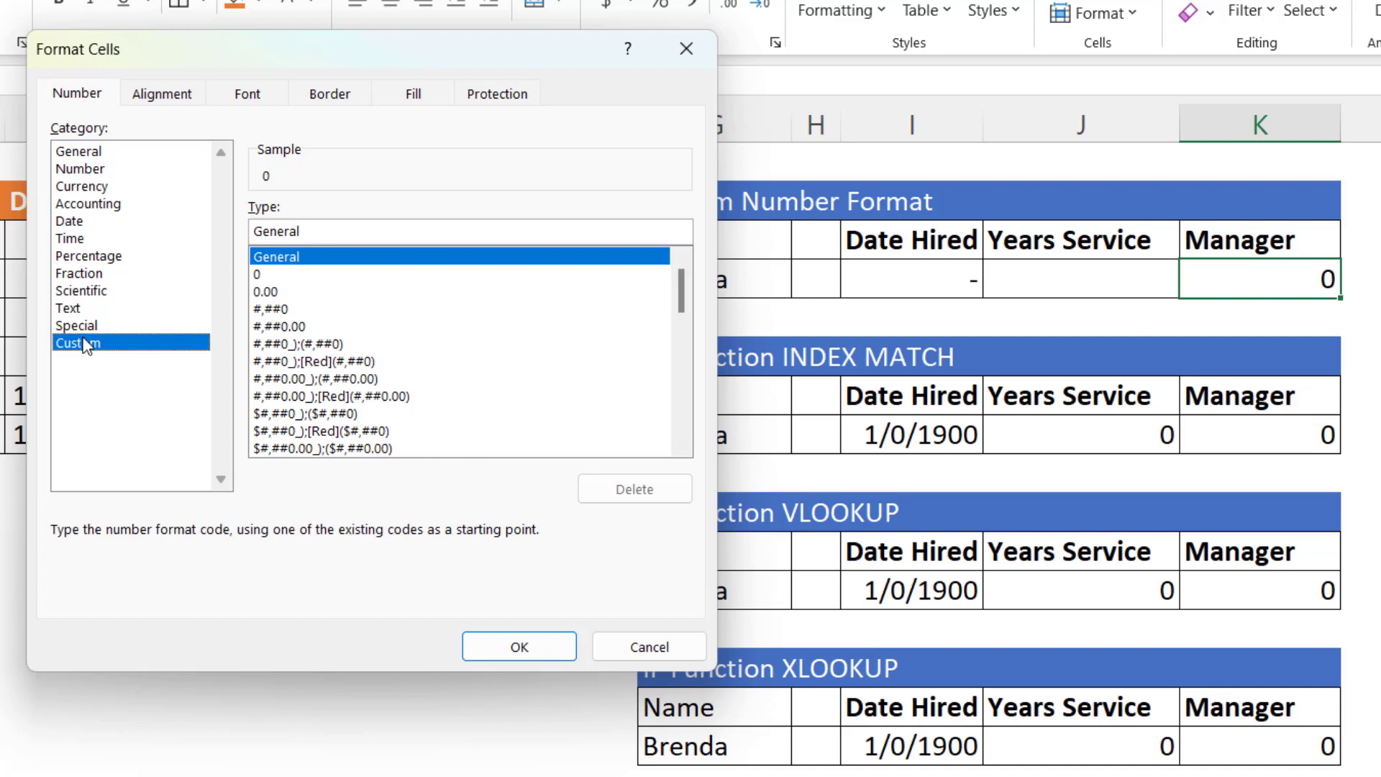
{"action": "left_click", "coordinate": [74, 309]}
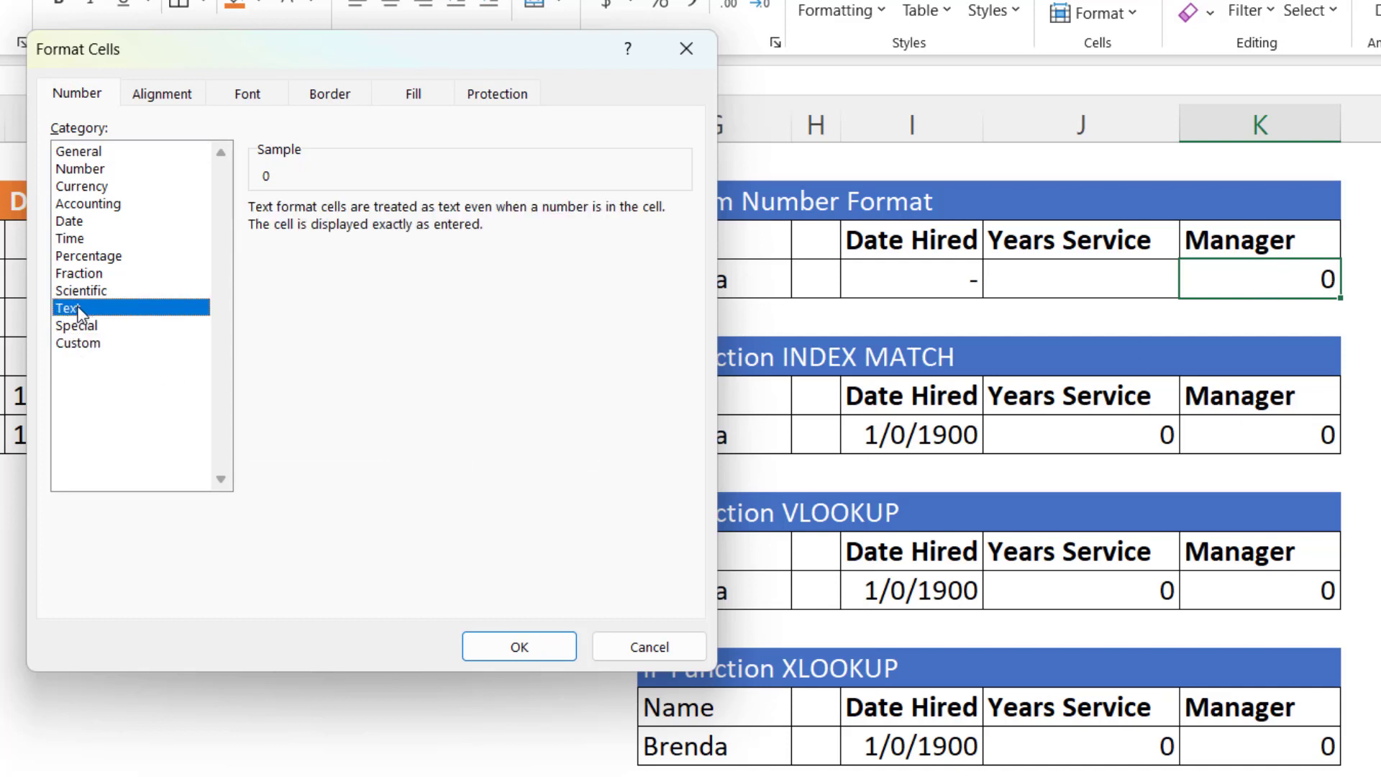
{"action": "left_click", "coordinate": [94, 343]}
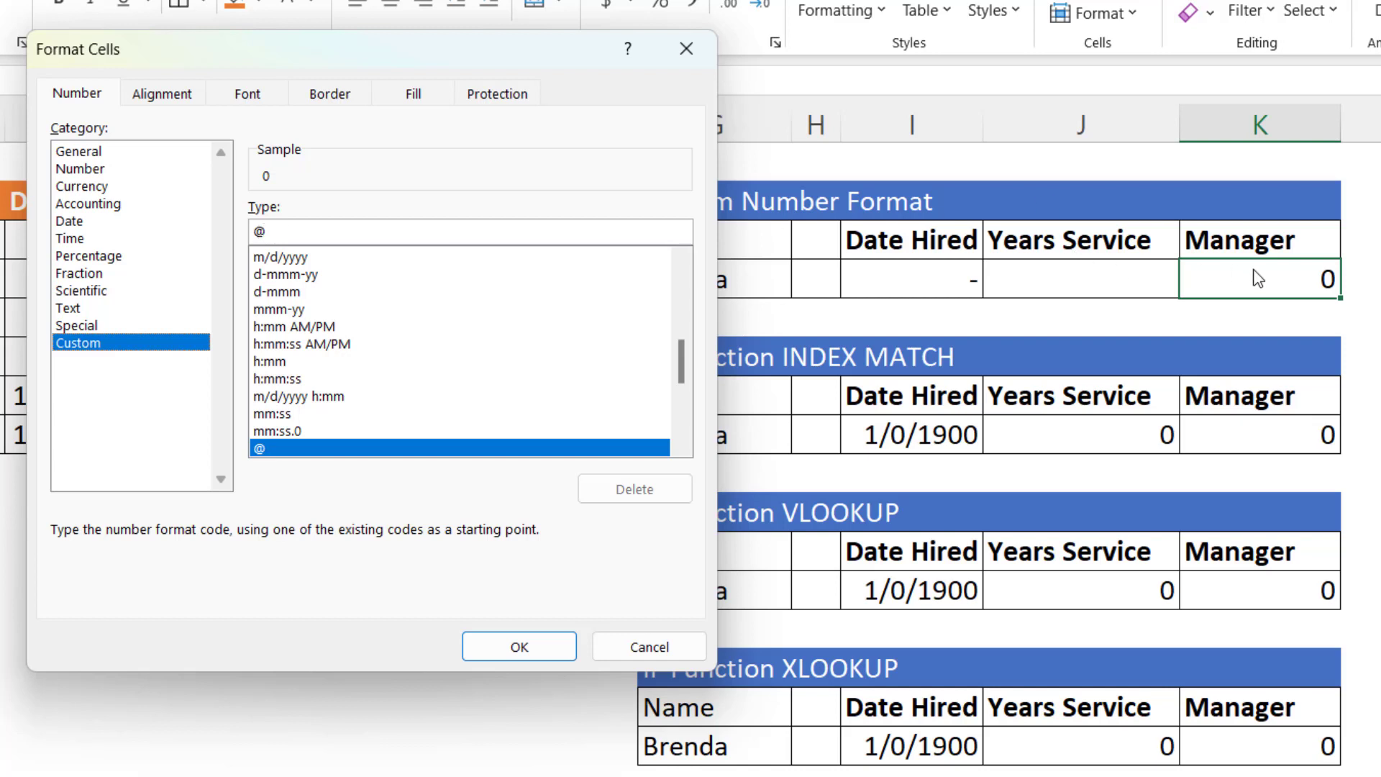
{"action": "left_click", "coordinate": [257, 233]}
{"action": "type", "text": ";;;"}
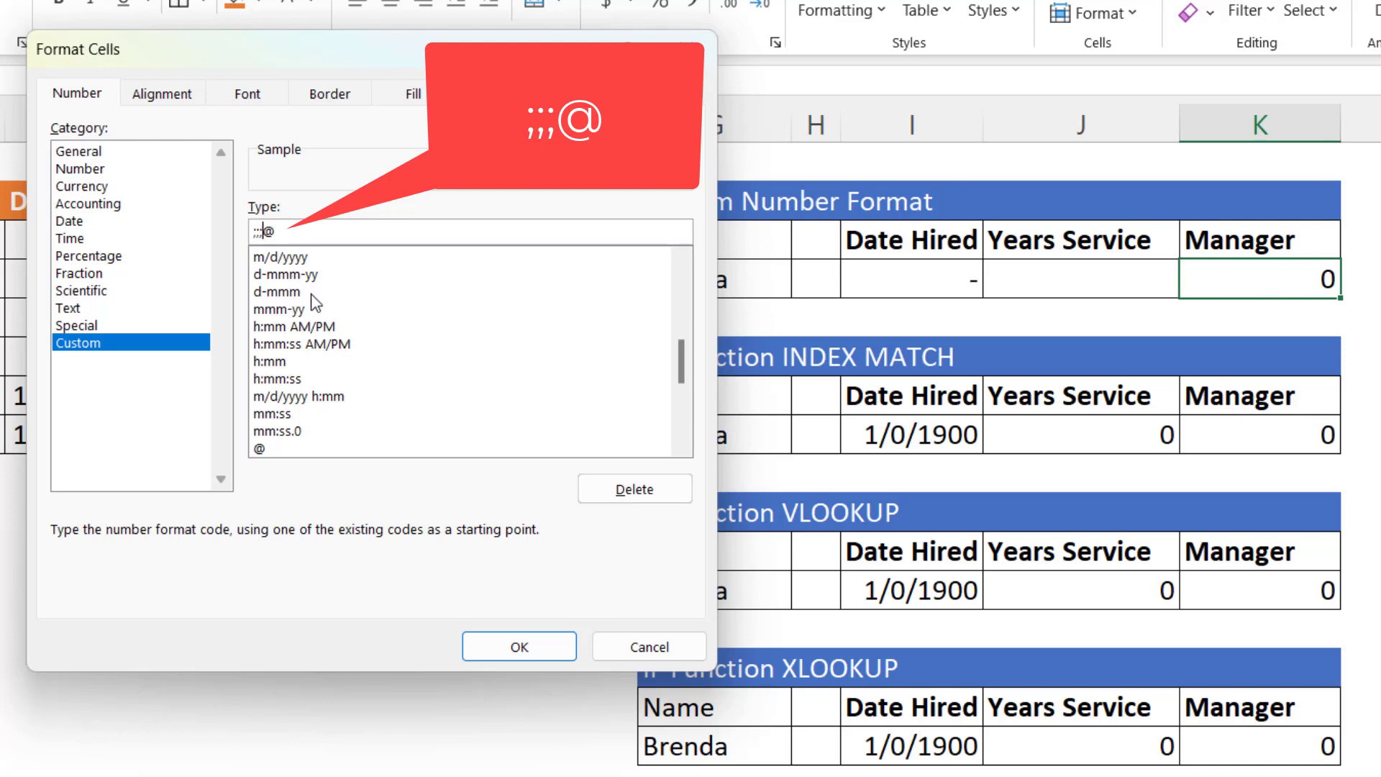
{"action": "left_click", "coordinate": [519, 646]}
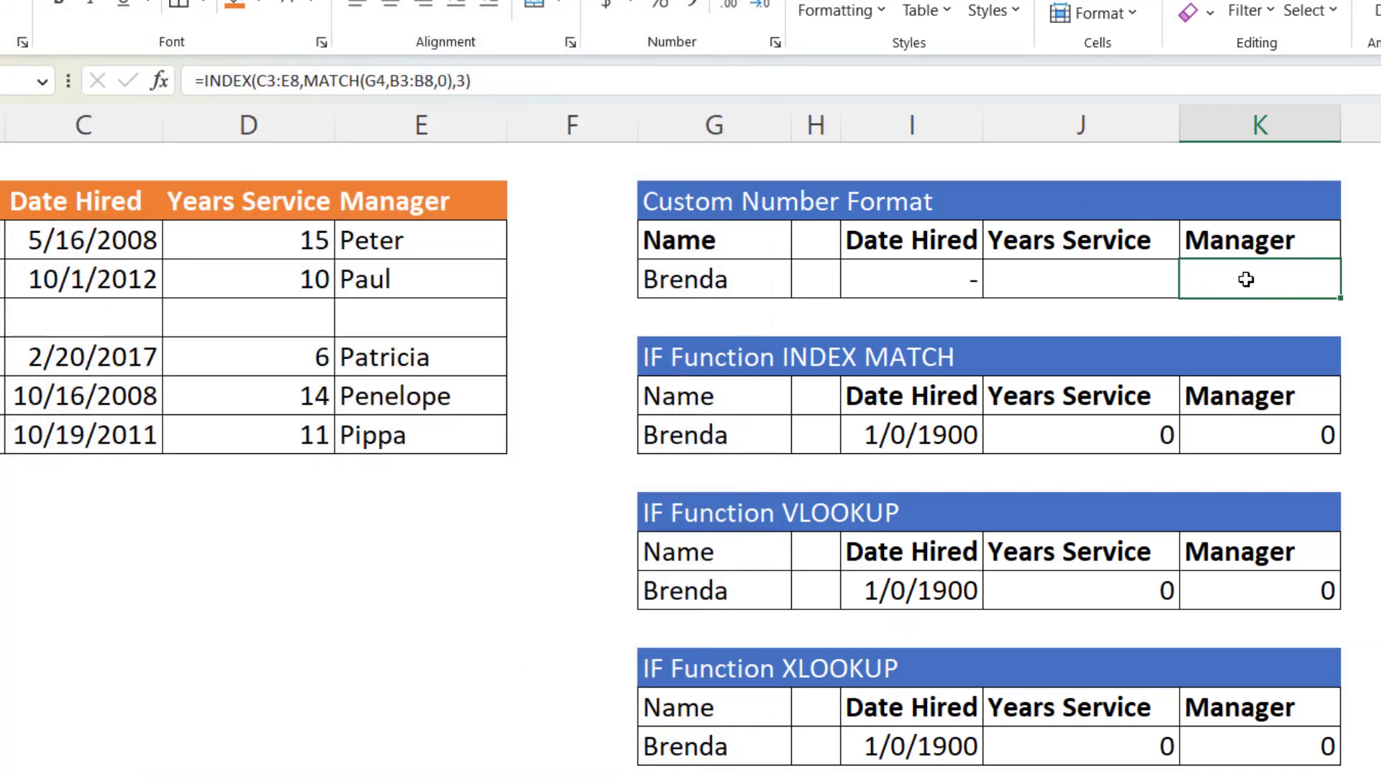
- Choose the first employee of the source table as the lookup name in G4
{"action": "left_click", "coordinate": [766, 286]}
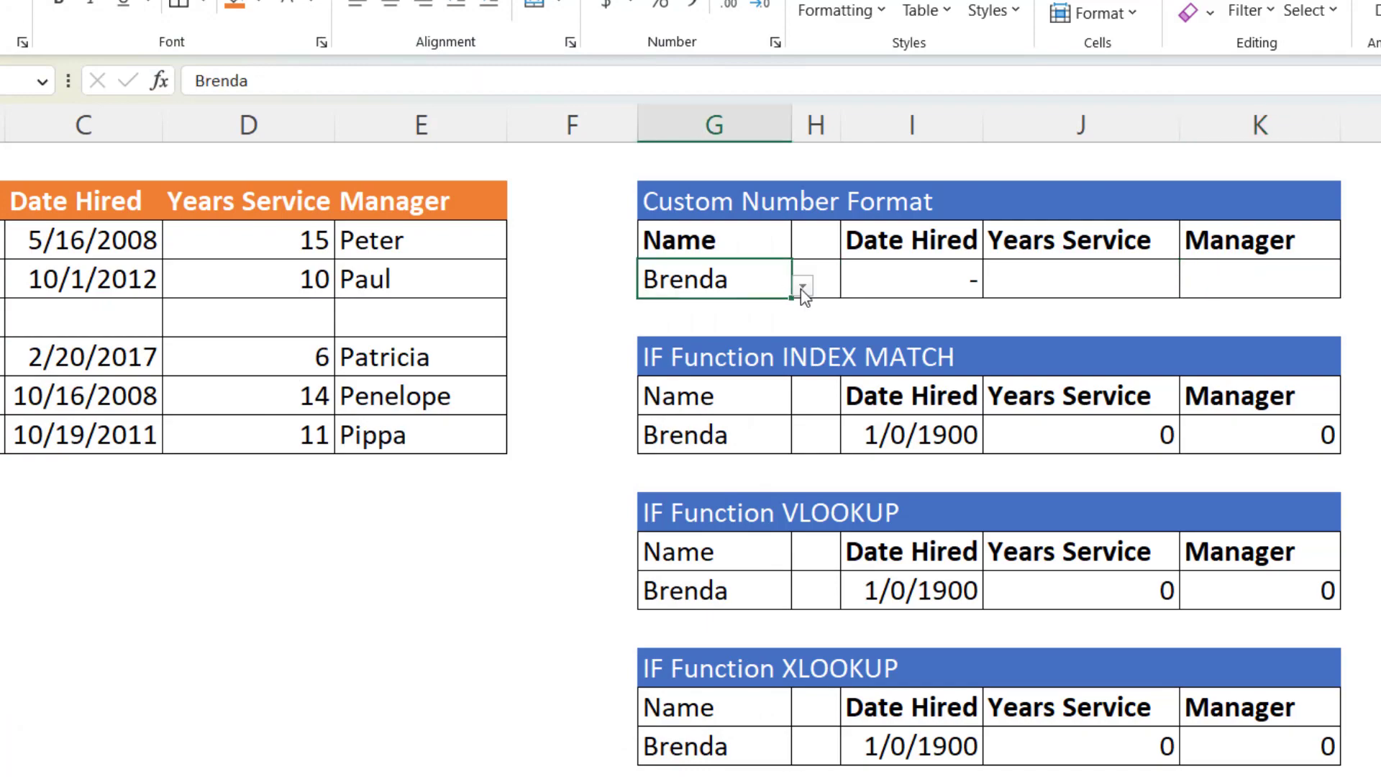
{"action": "left_click", "coordinate": [802, 286]}
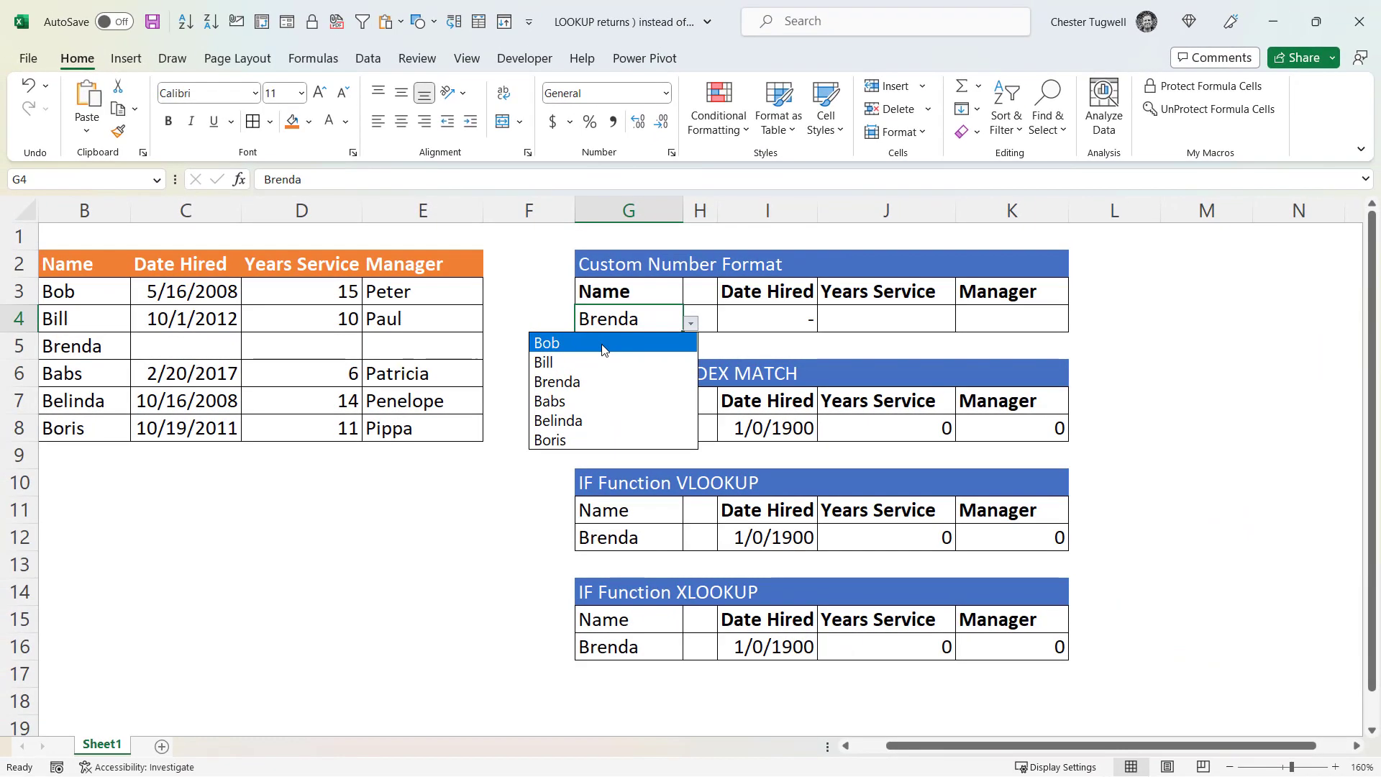
{"action": "left_click", "coordinate": [603, 348]}
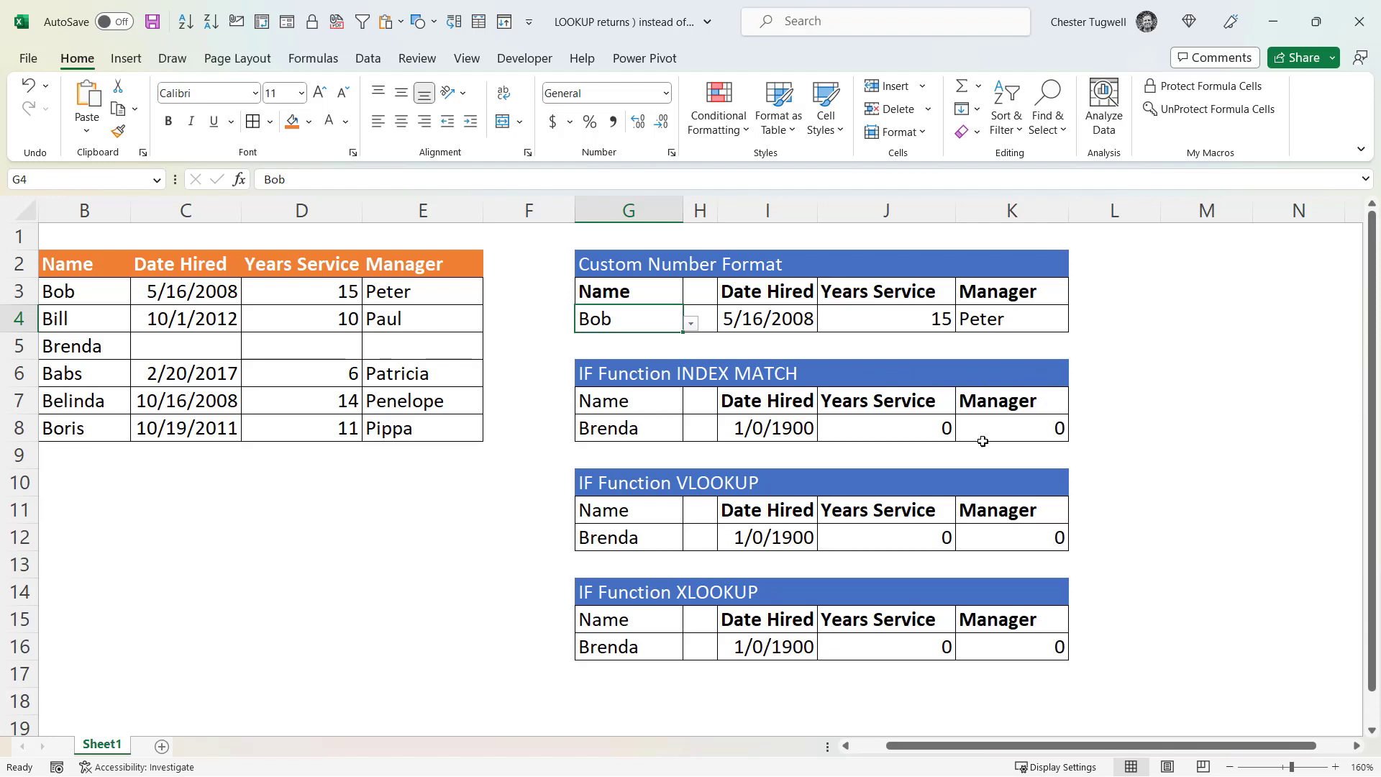
- Wrap the INDEX MATCH formula in I8 in an IF function whose logical test checks whether the result equals ""
{"action": "double_click", "coordinate": [755, 430]}
{"action": "key", "text": "Return"}
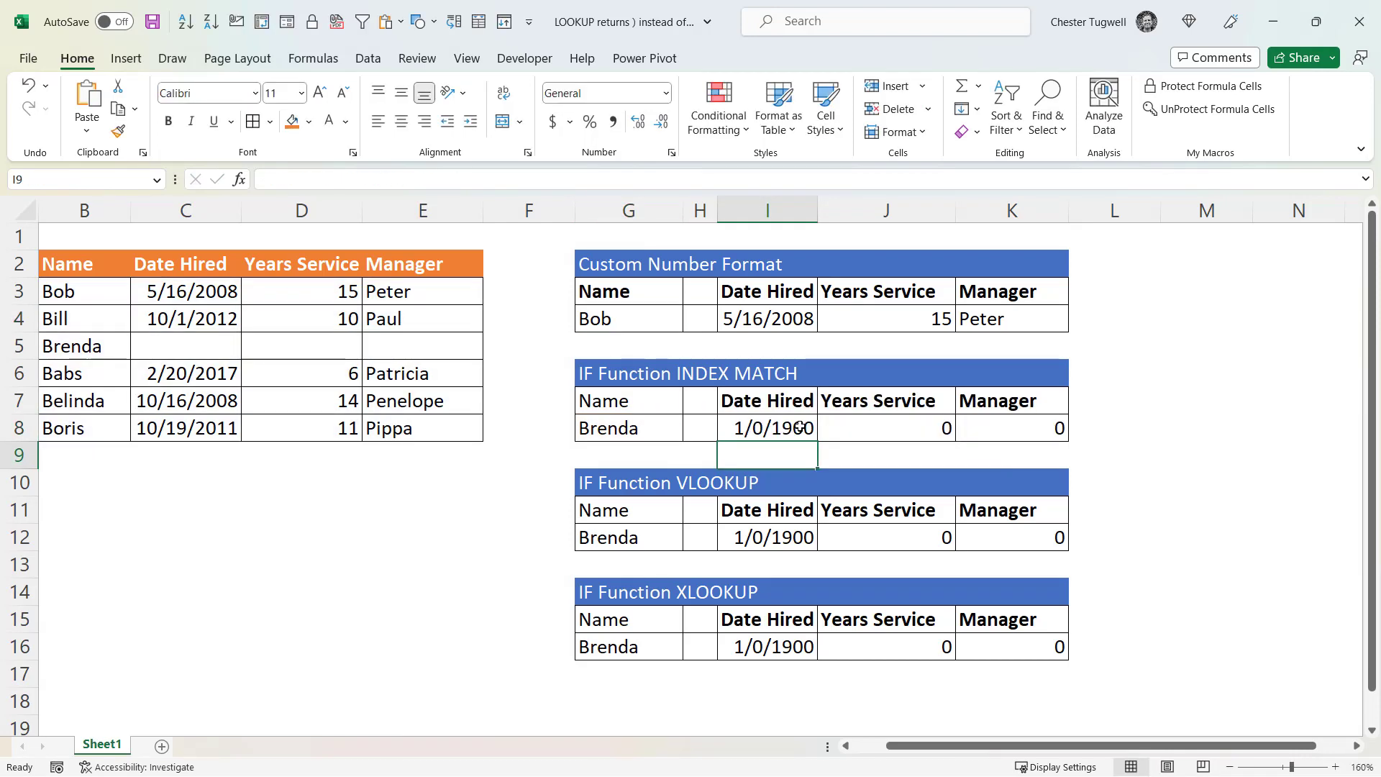
{"action": "double_click", "coordinate": [800, 430]}
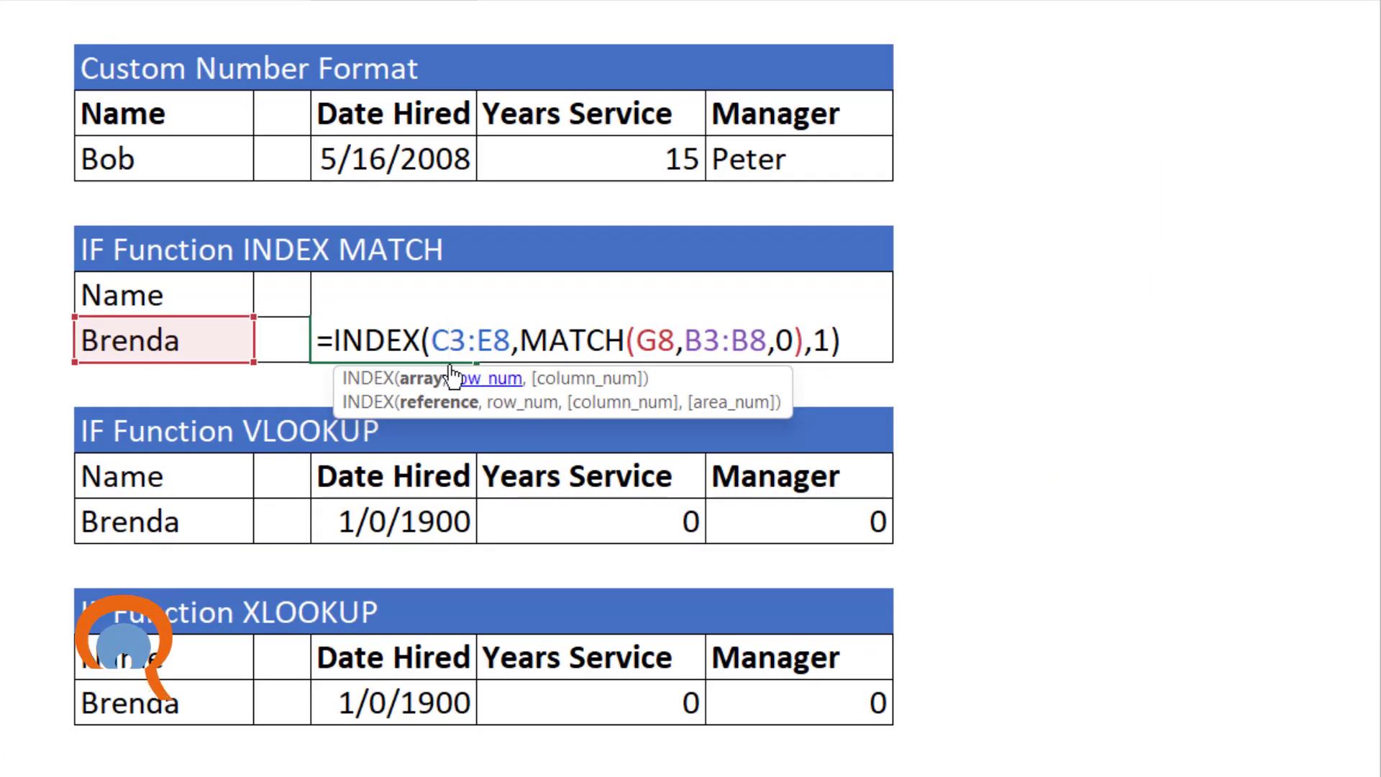
{"action": "left_click", "coordinate": [337, 340]}
{"action": "type", "text": "IF("}
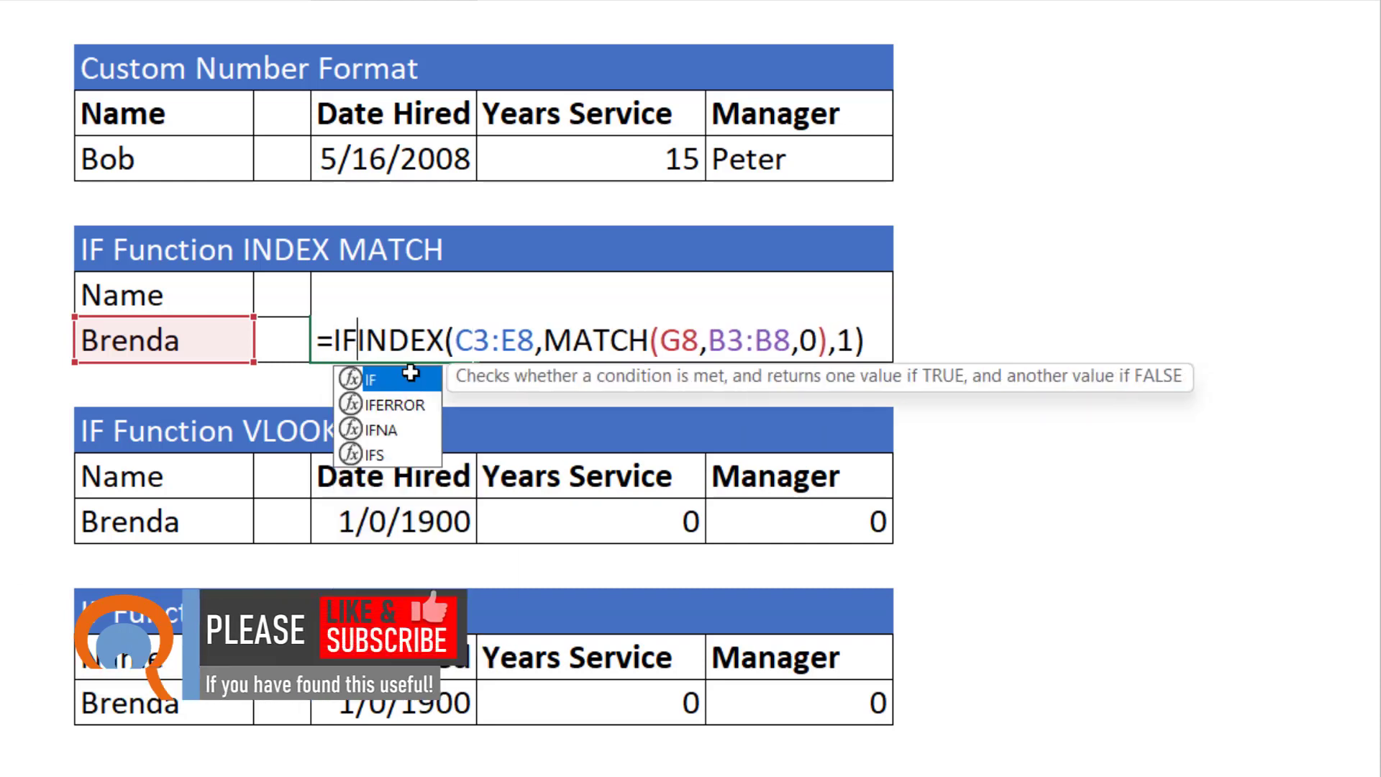
{"action": "left_click", "coordinate": [889, 338]}
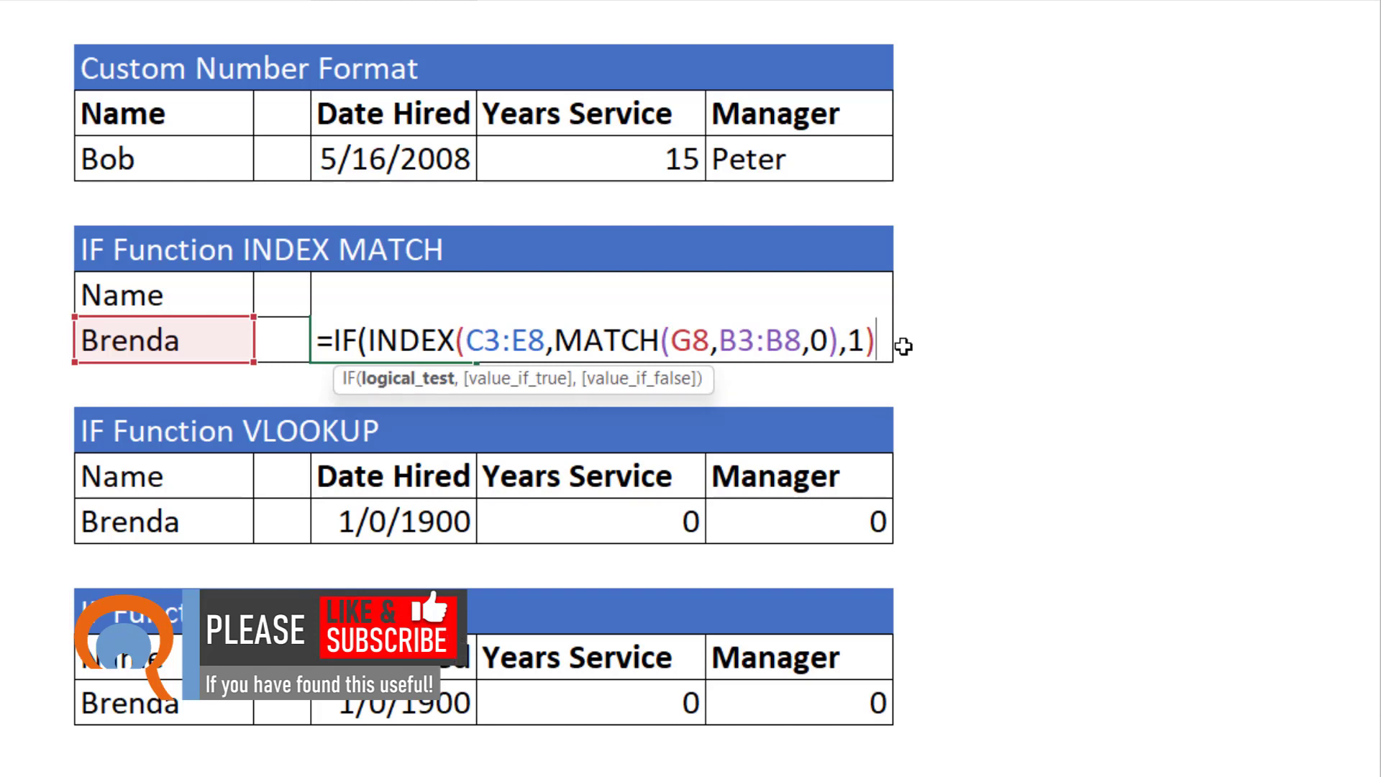
{"action": "type", "text": "=\"\""}
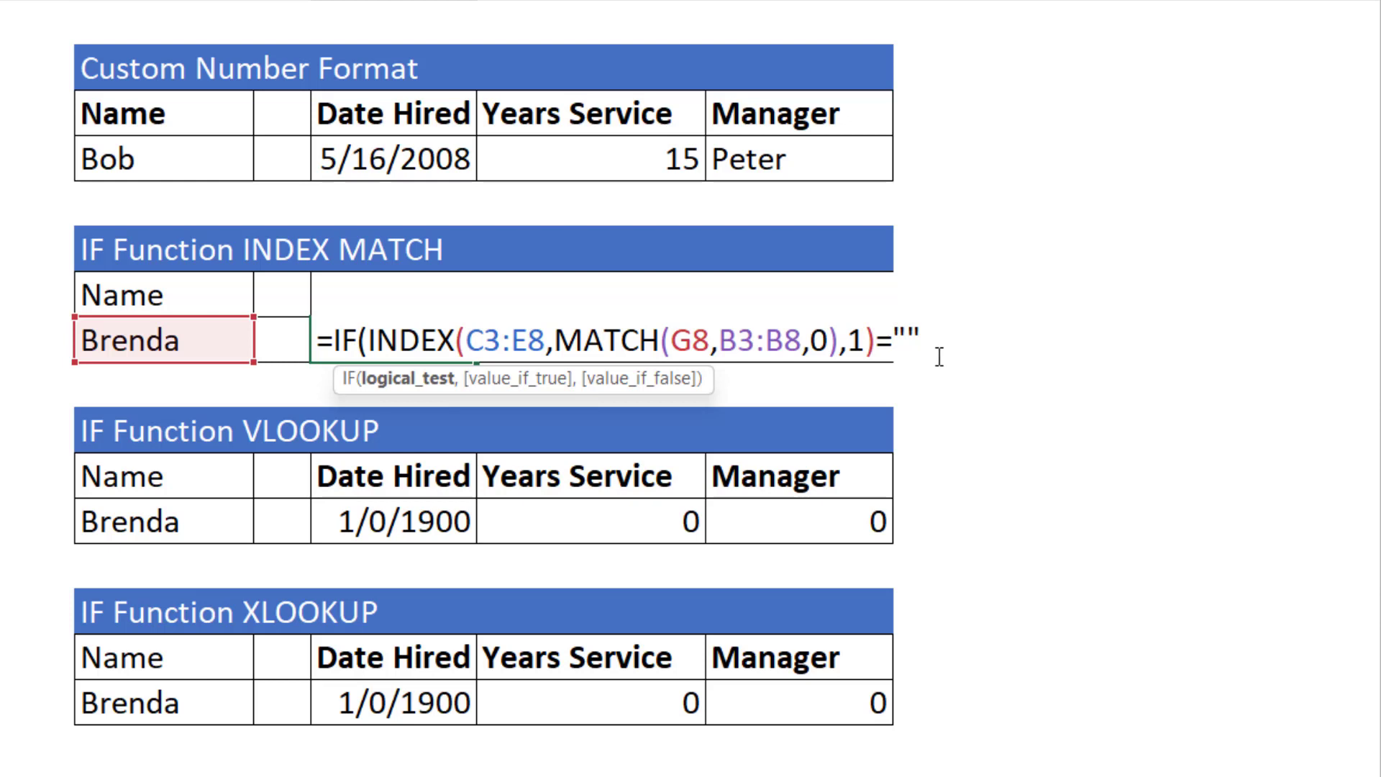
{"action": "type", "text": ","}
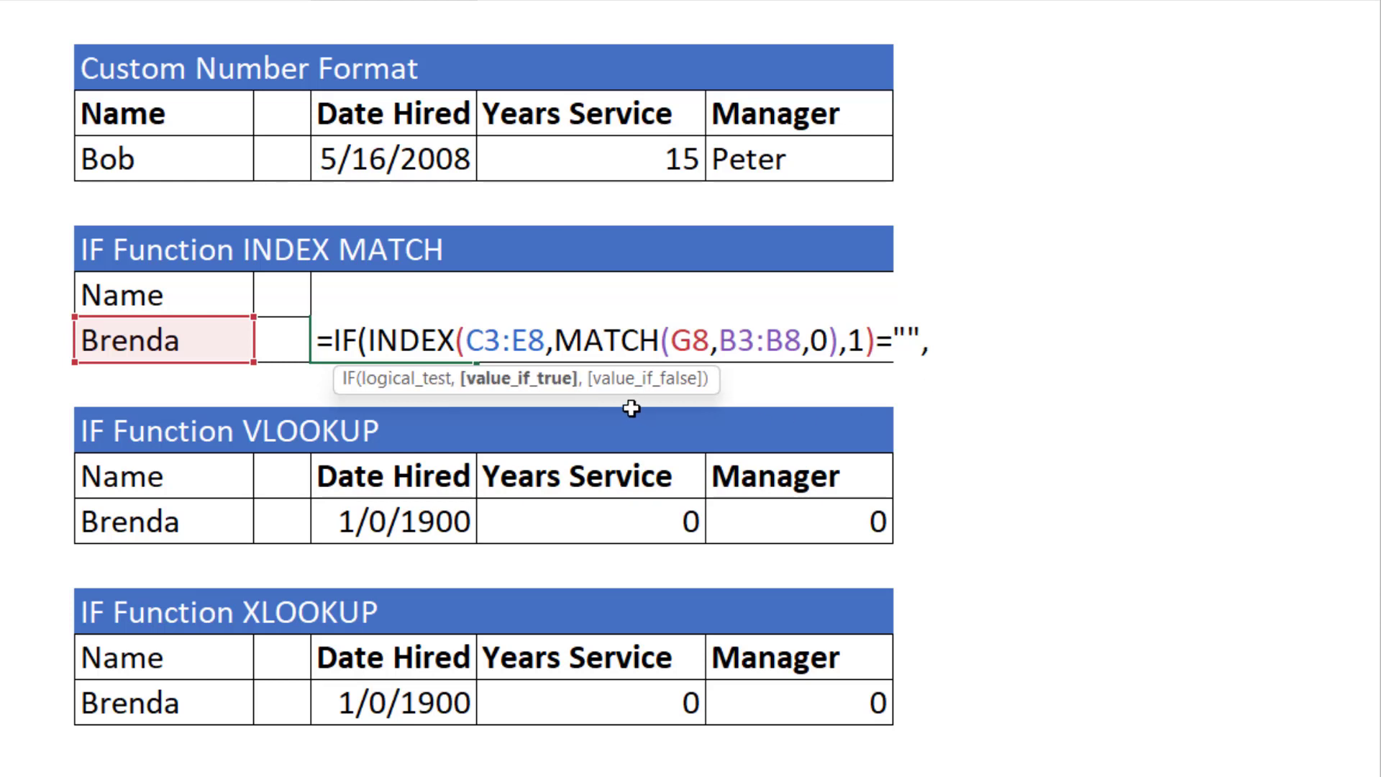